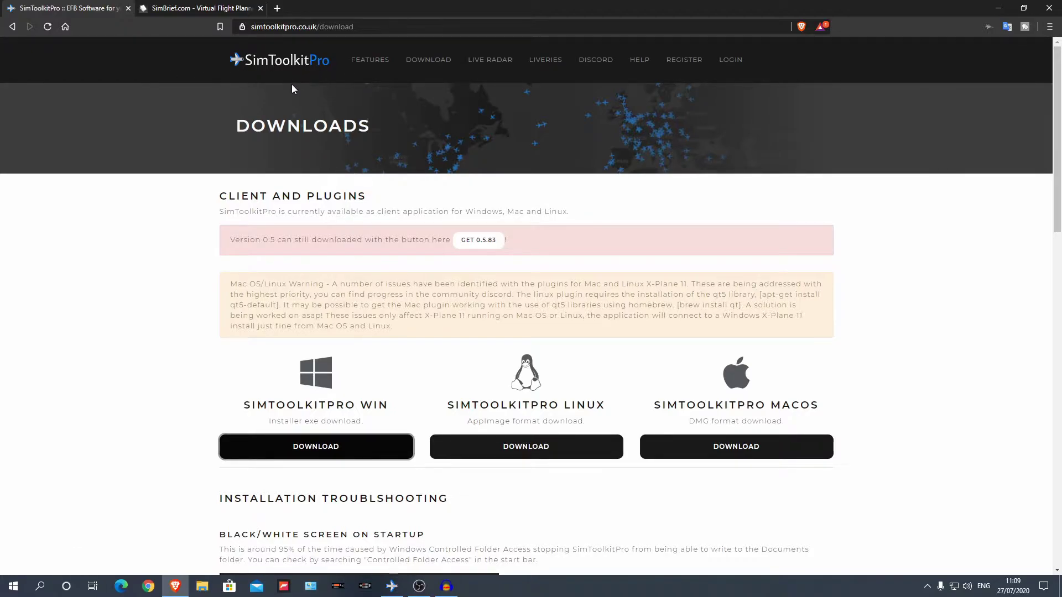
- Review the SimToolkitPro download page, including the Windows, Linux and macOS clients and the installation troubleshooting notes
scroll(334, 225, "down", 1)
scroll(334, 221, "down", 4)
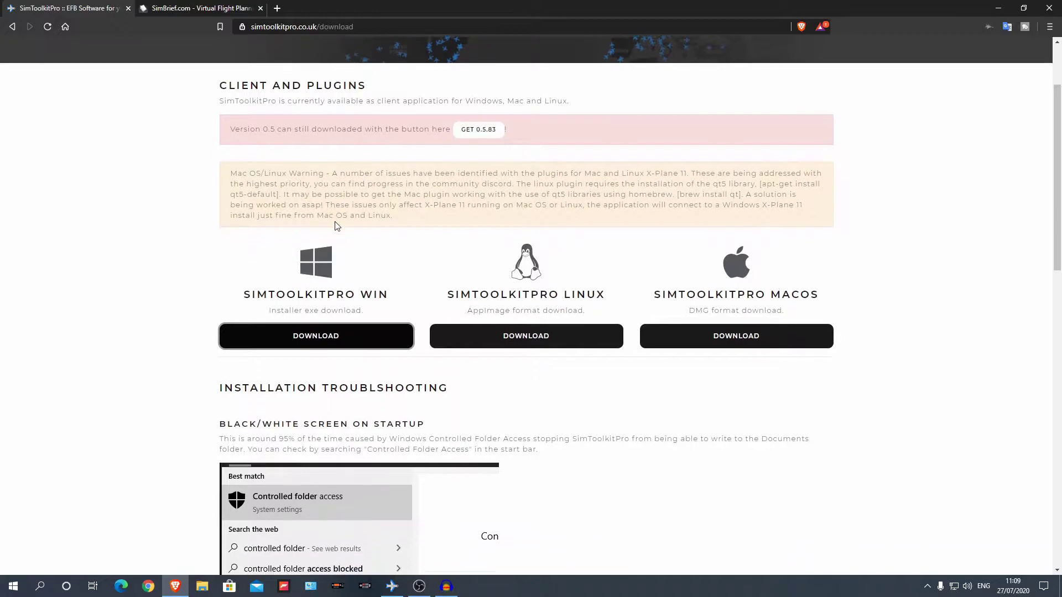
scroll(702, 384, "up", 2)
scroll(706, 386, "up", 3)
scroll(311, 279, "down", 1)
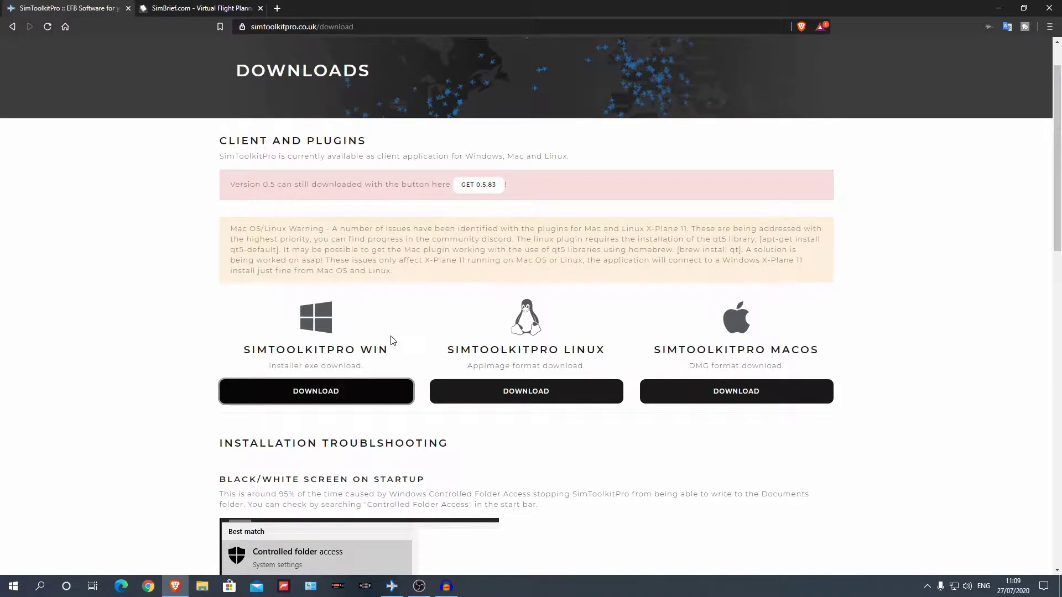
scroll(393, 340, "up", 1)
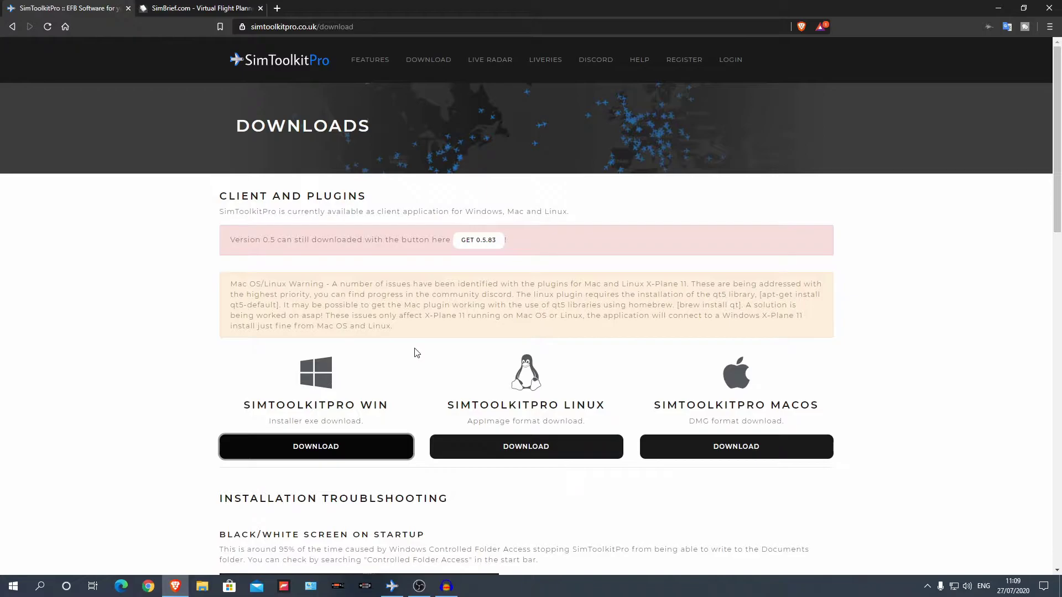
scroll(425, 396, "down", 3)
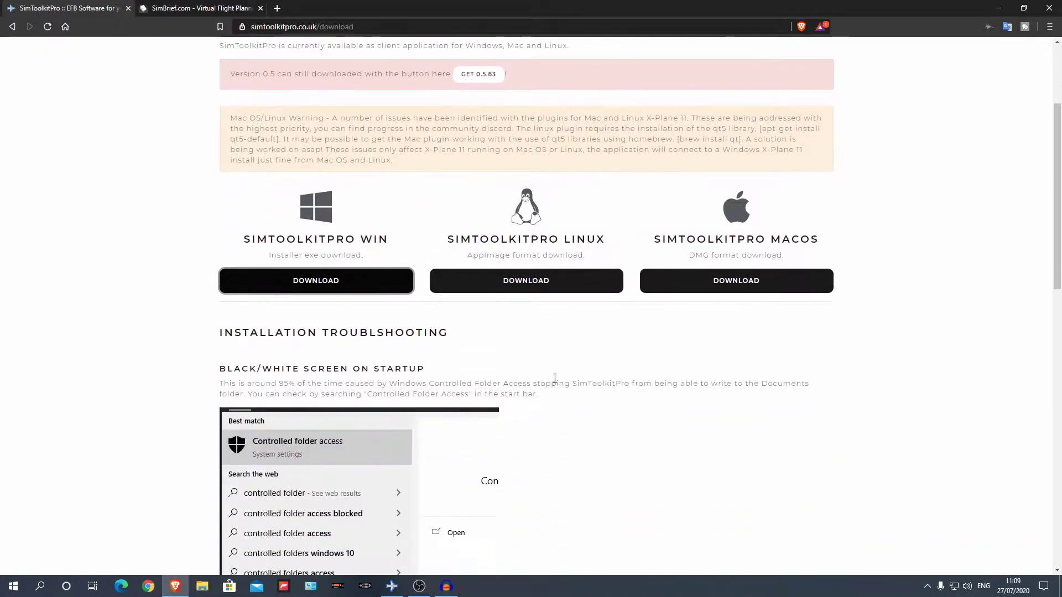
scroll(365, 238, "up", 2)
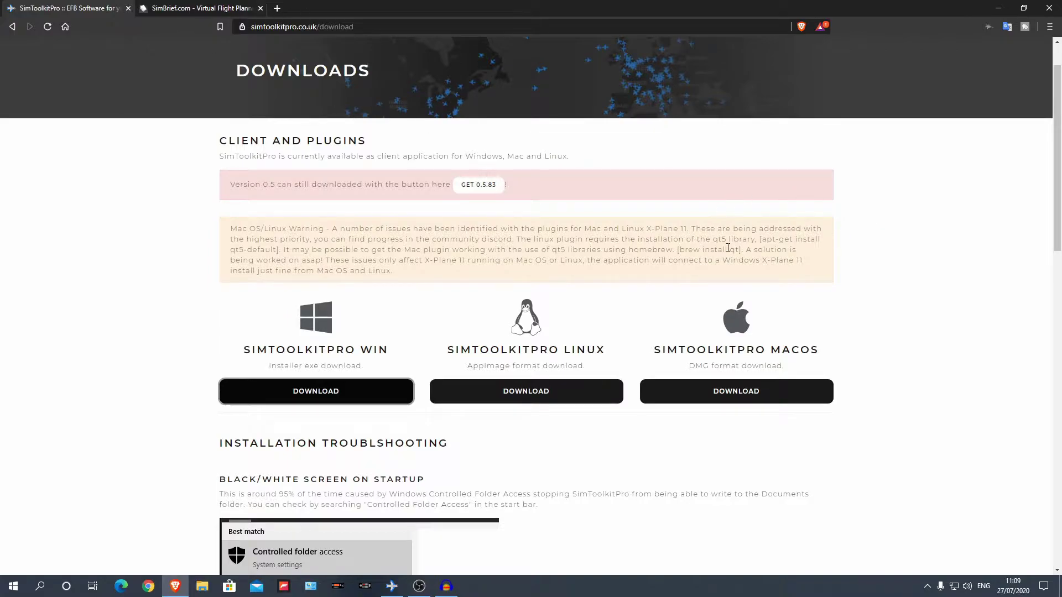
- Go back to the SimToolkitPro home page and follow its free download link to the Windows installer section
left_click(12, 27)
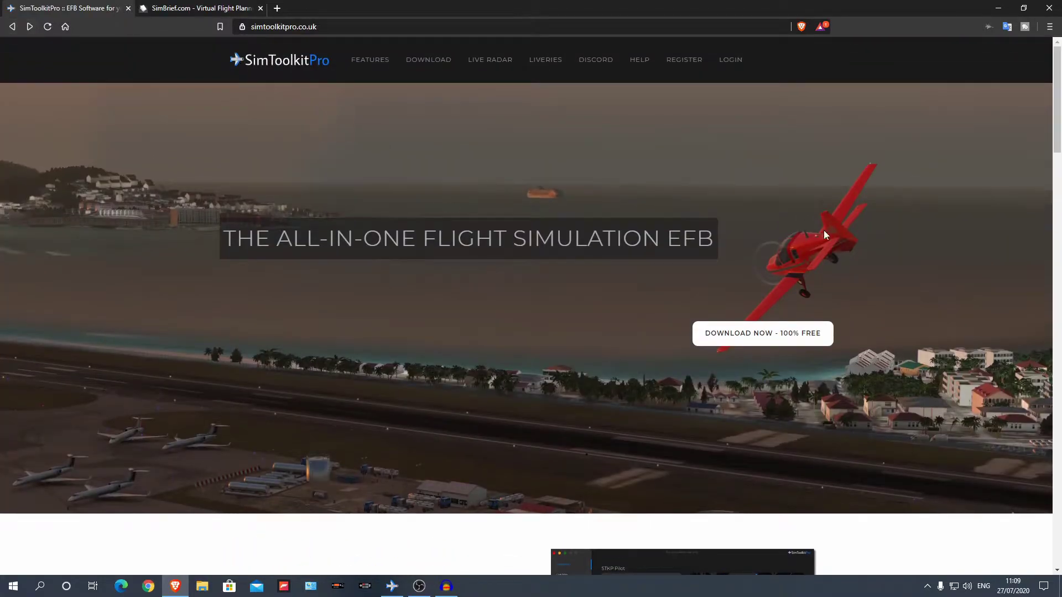
left_click(802, 336)
scroll(572, 421, "down", 1)
scroll(572, 422, "down", 2)
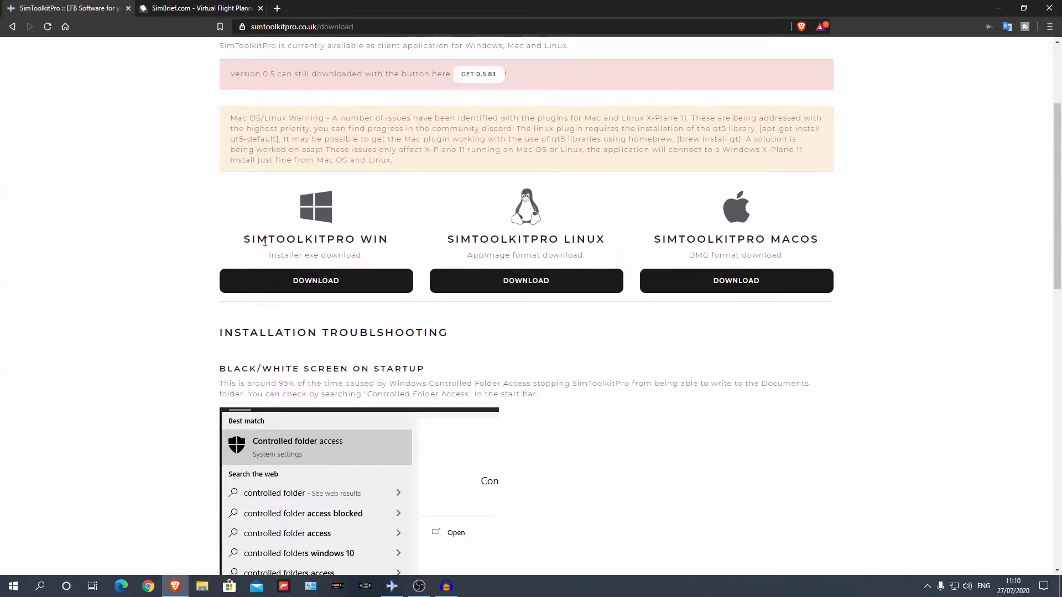
left_click_drag(247, 237, 277, 239)
left_click(292, 238)
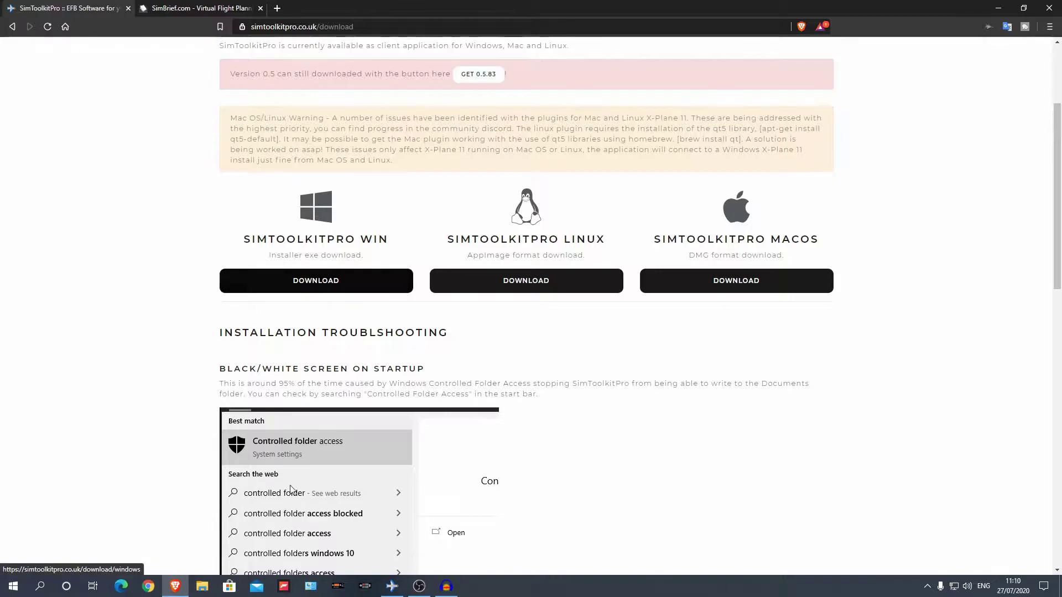
- Locate the SimToolkitPro-0.6.11-x64 installer in the X-Plane 11 Mods downloads folder, and close the folder and the SimToolkitPro website
left_click(202, 587)
double_click(227, 89)
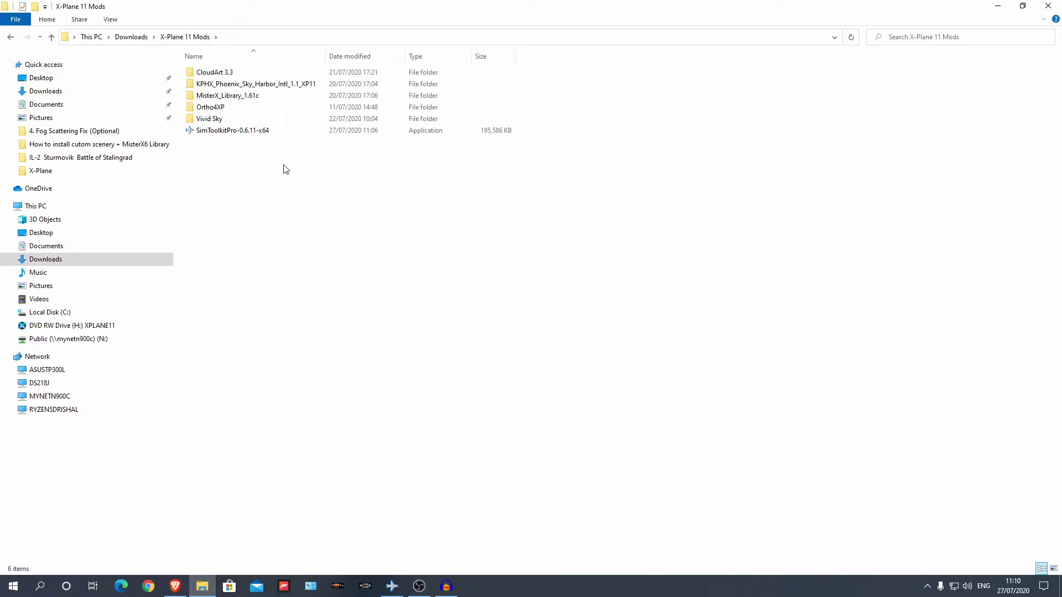
left_click(1048, 6)
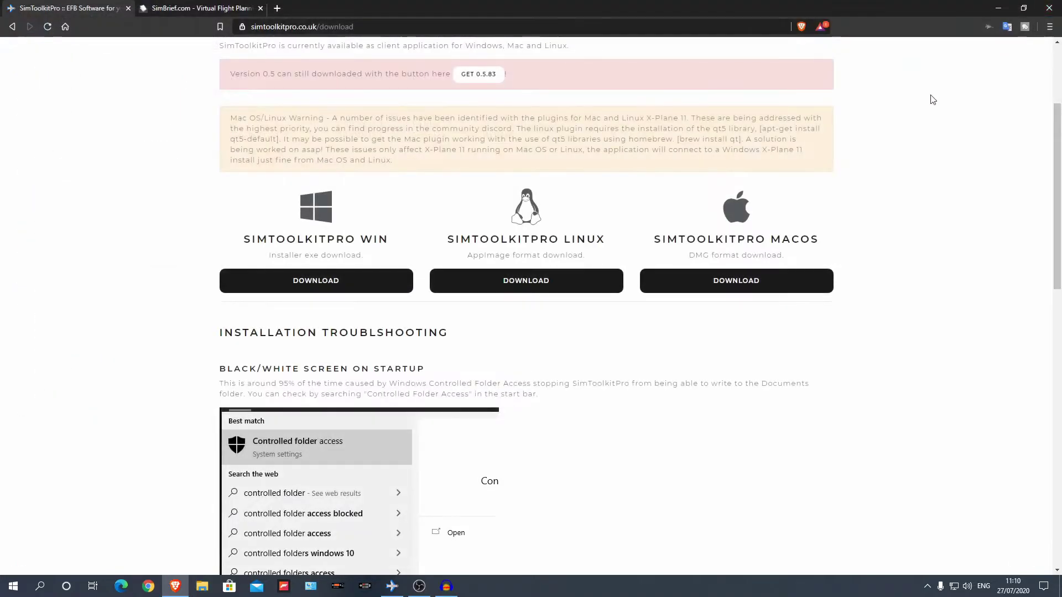
key("ctrl+w")
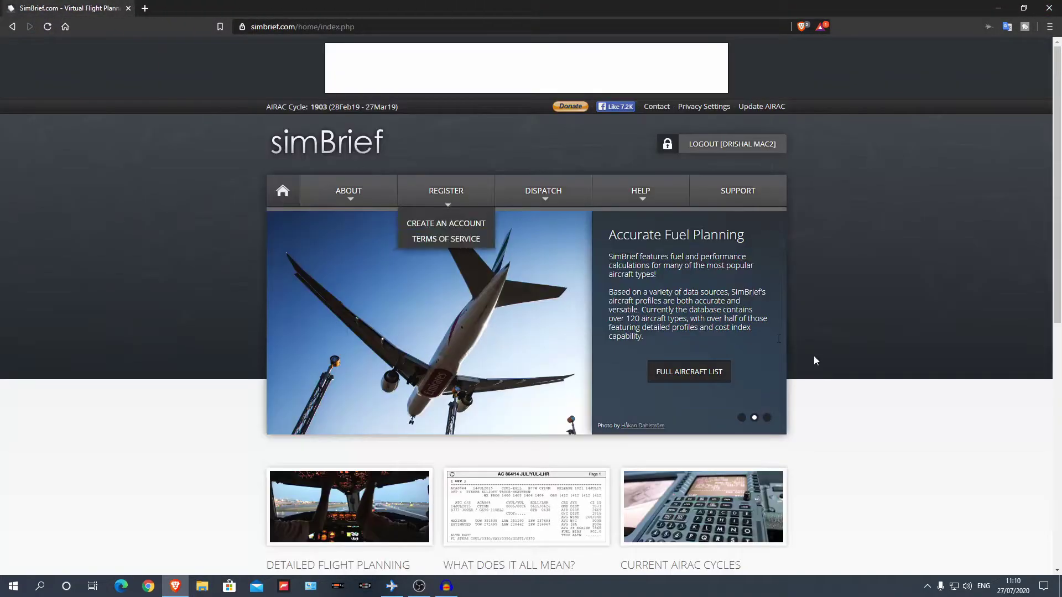
- Switch to SimToolkitPro and review the general, X-Plane Setup and Live Map settings, ending on the Flight Planning page
left_click(393, 586)
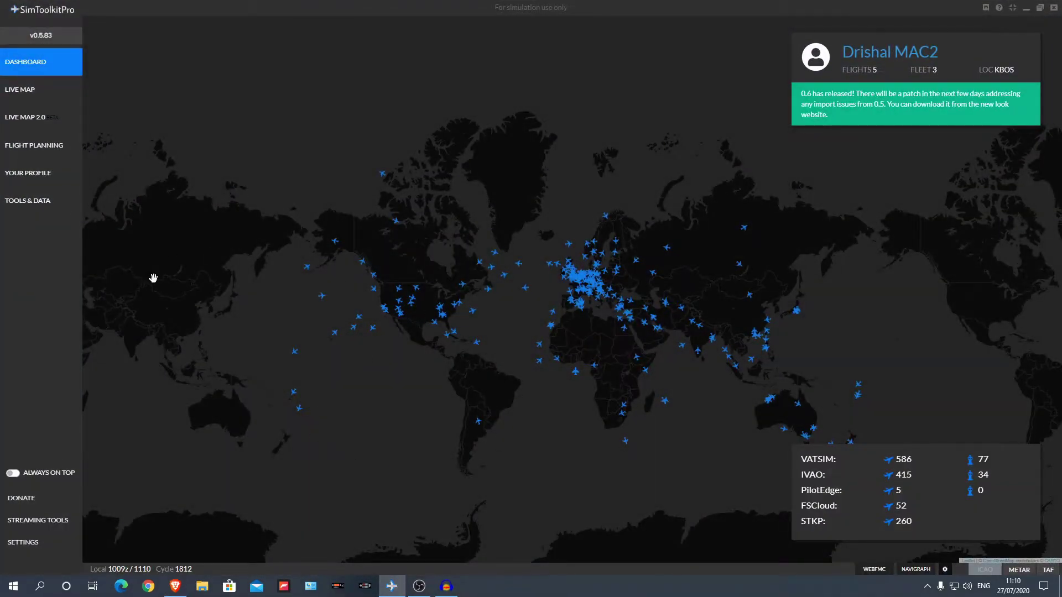
left_click(30, 548)
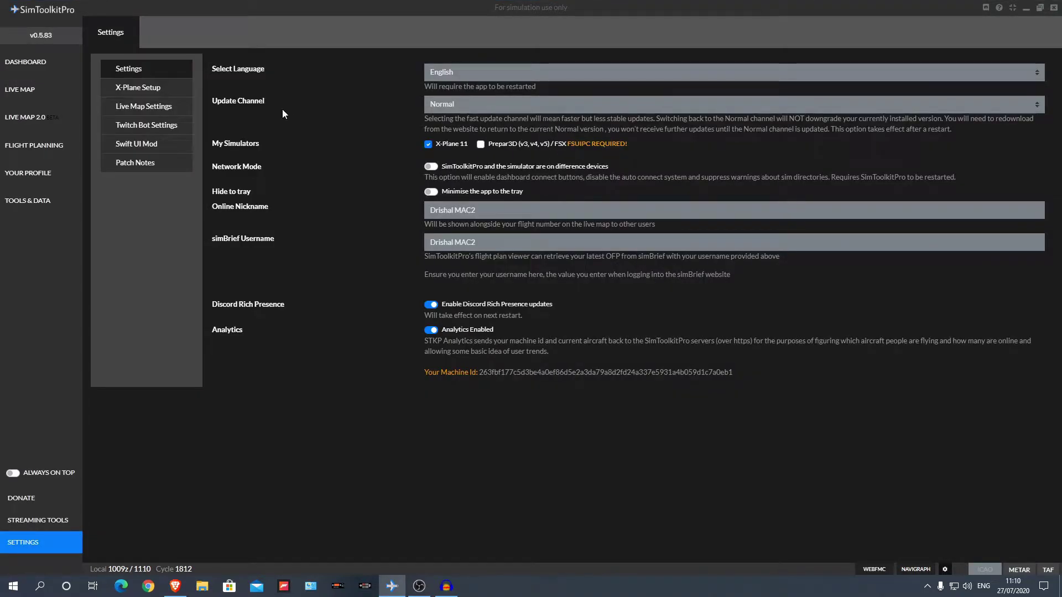
left_click(155, 88)
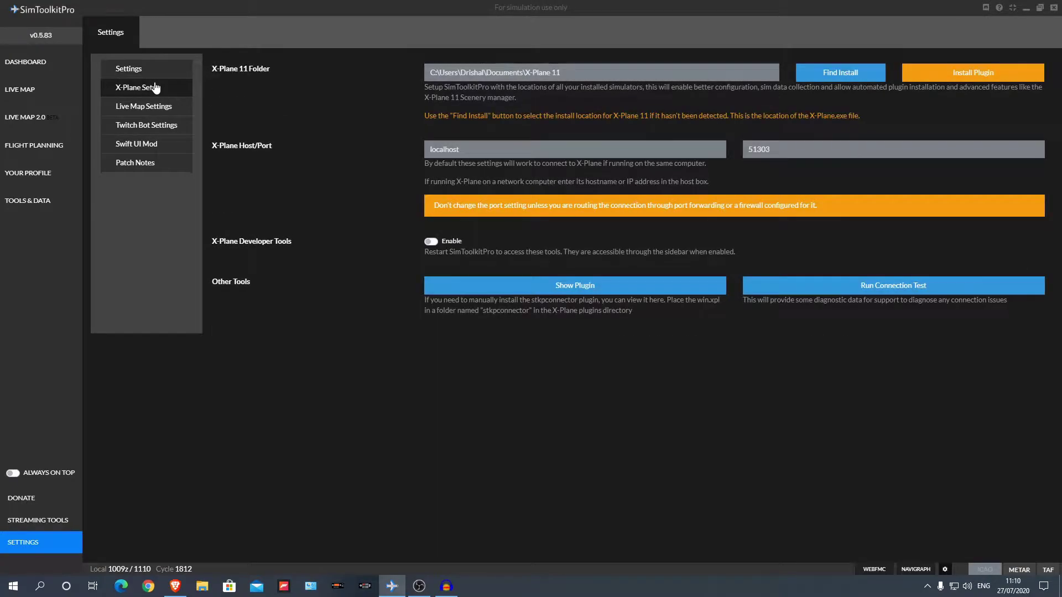
left_click(157, 72)
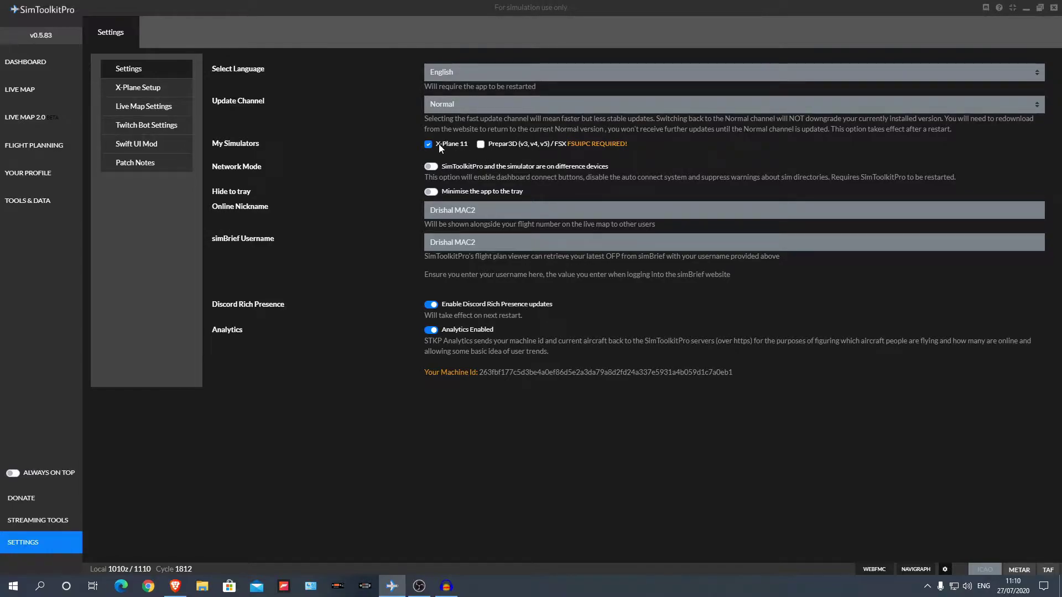
left_click(132, 90)
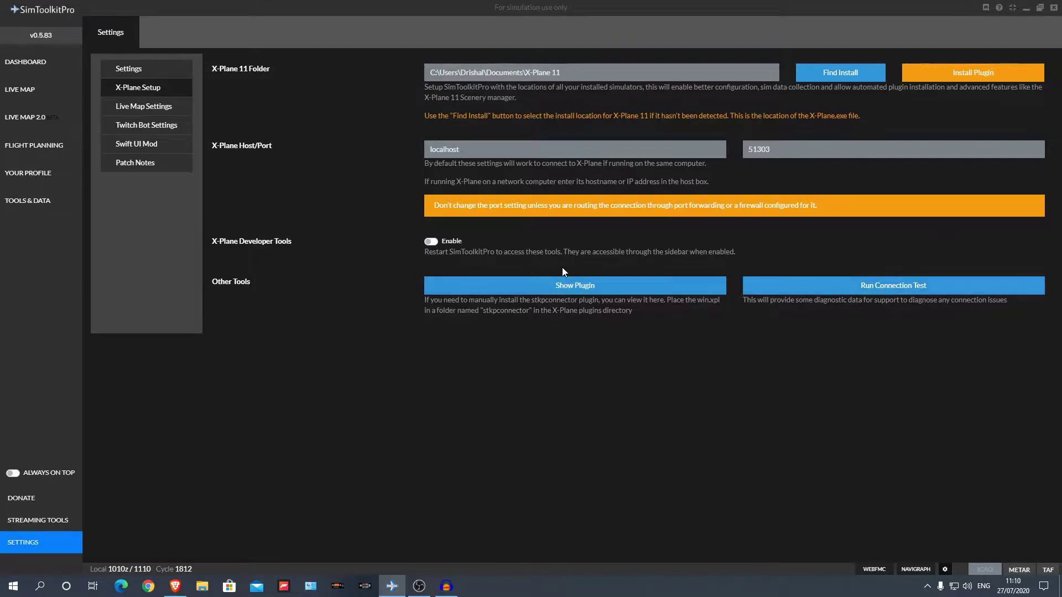
left_click(157, 107)
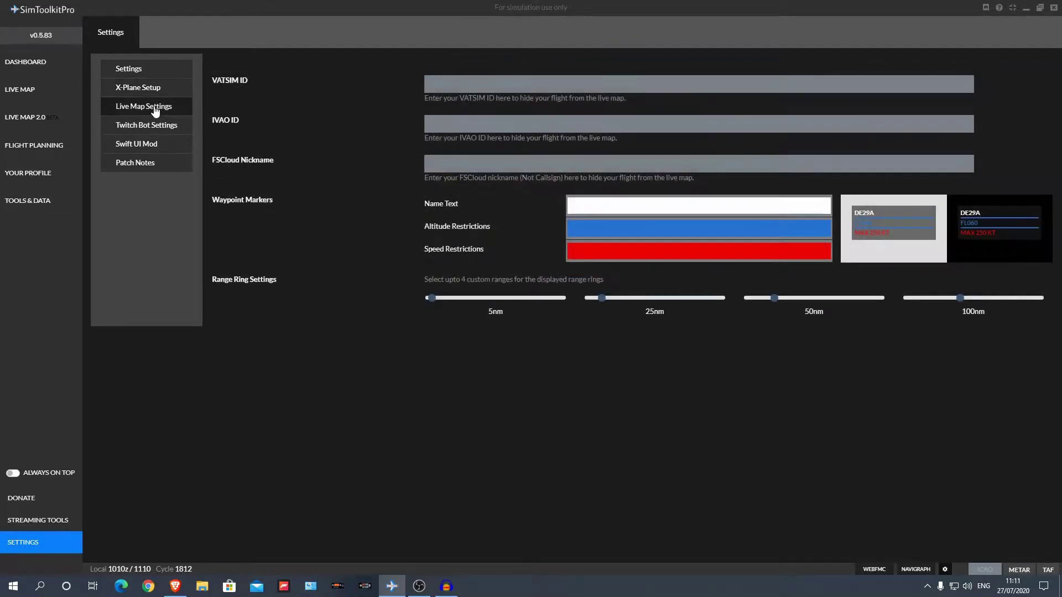
left_click(56, 148)
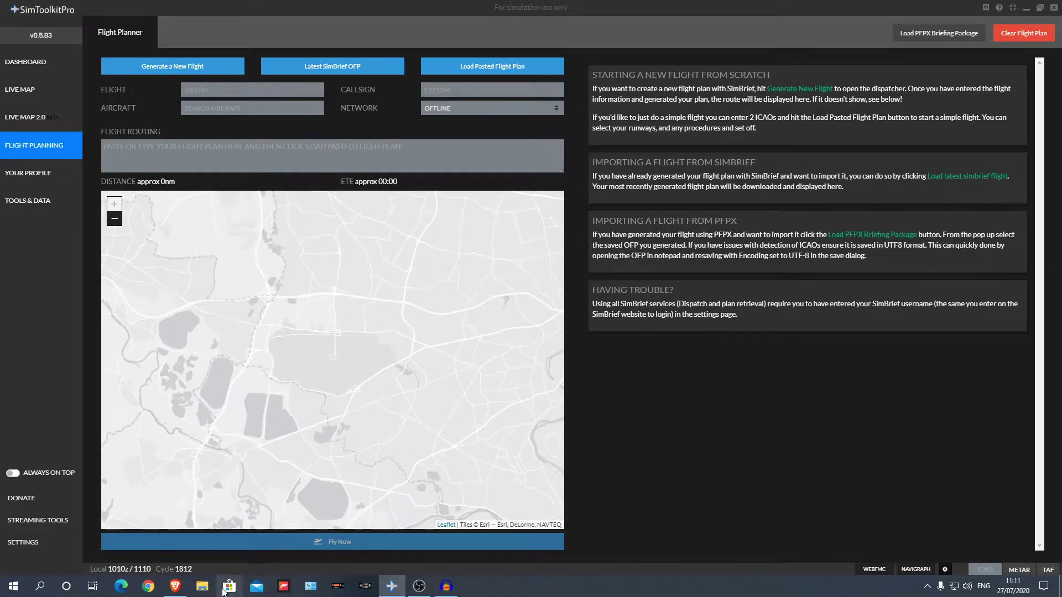
- Switch to the SimBrief website in the browser and open a new flight in its dispatch system
left_click(180, 586)
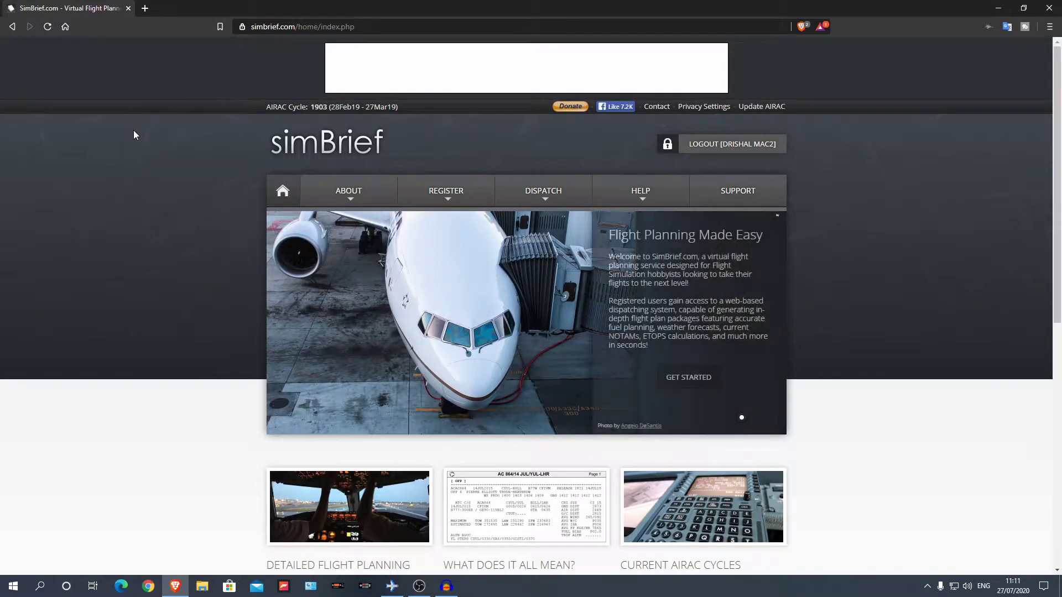
scroll(134, 135, "down", 2)
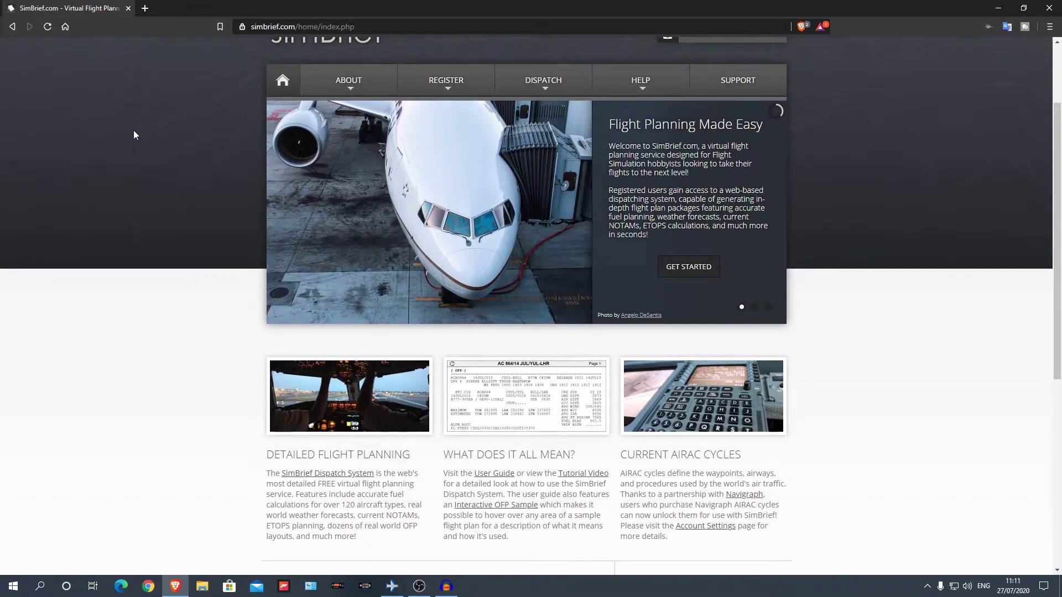
scroll(134, 134, "up", 2)
mouse_move(521, 188)
left_click(540, 240)
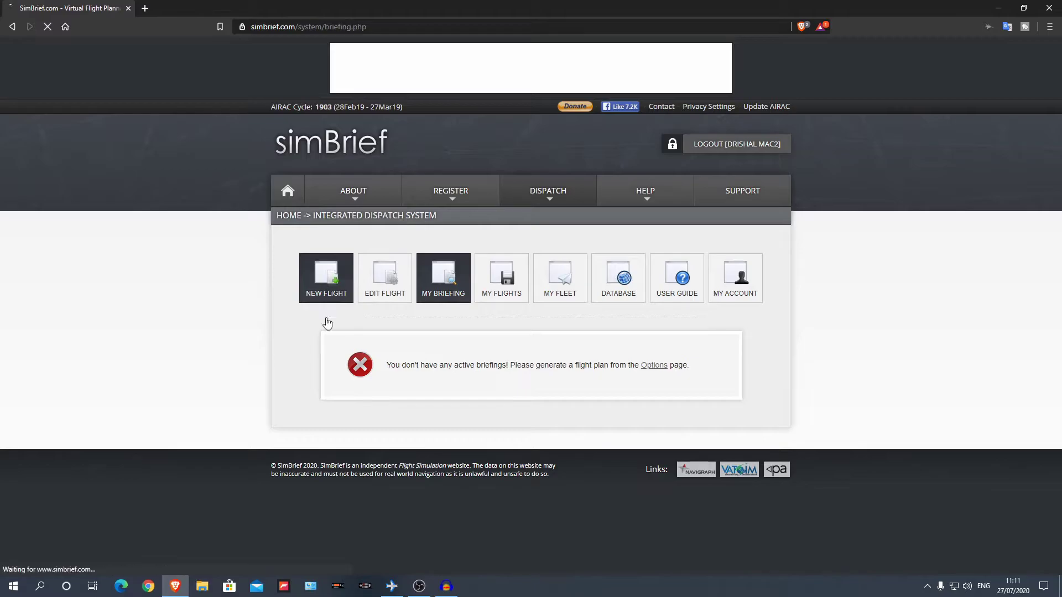
- Examine SimBrief's dispatch form, from the flight info and aircraft options down to the route section and map
scroll(848, 351, "down", 3)
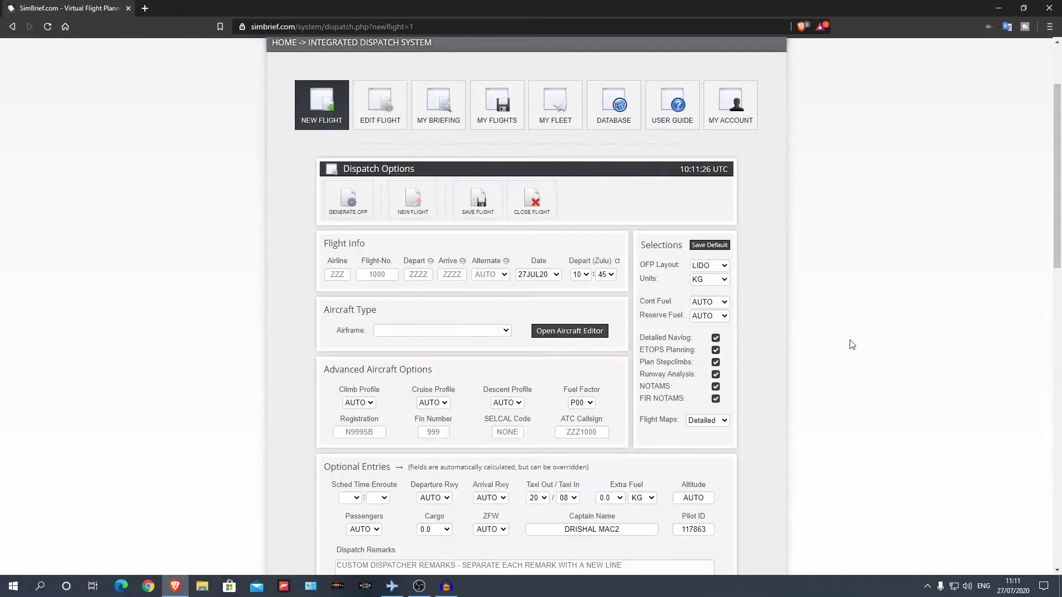
scroll(852, 345, "down", 1)
scroll(852, 344, "down", 2)
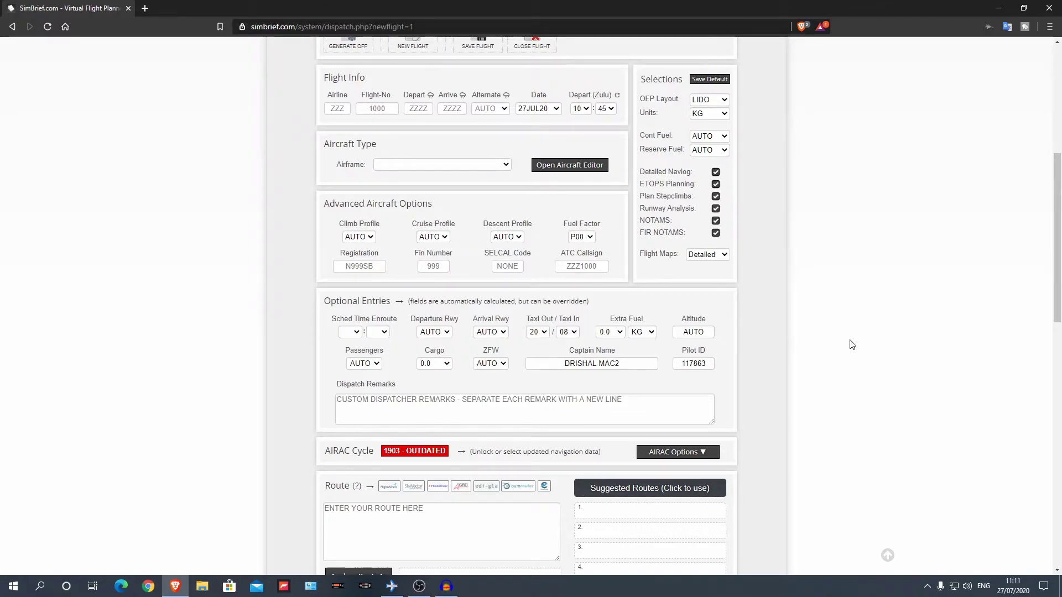
scroll(849, 344, "up", 3)
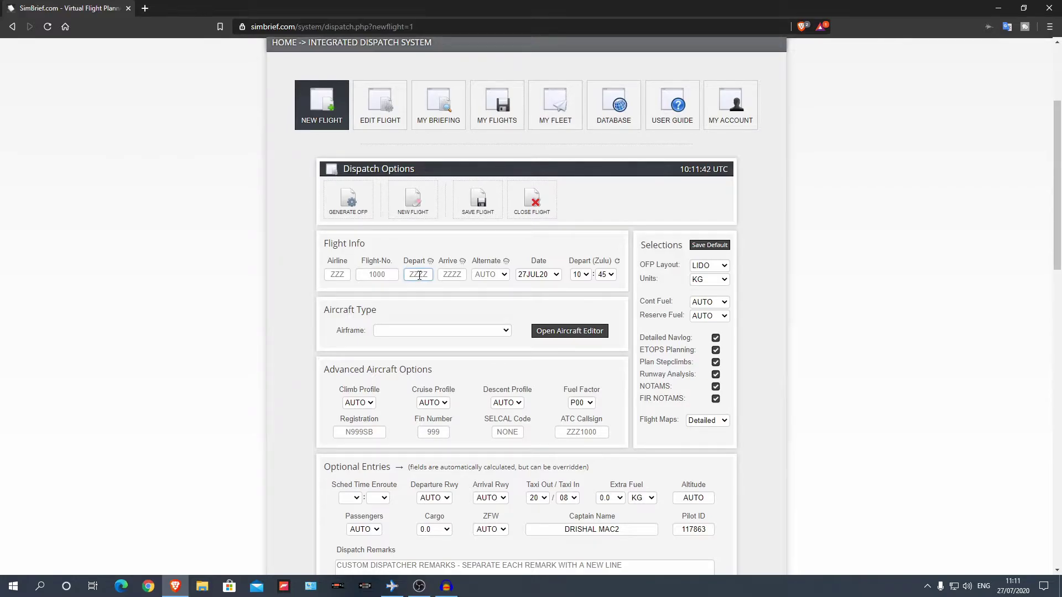
left_click(456, 272)
scroll(479, 322, "down", 13)
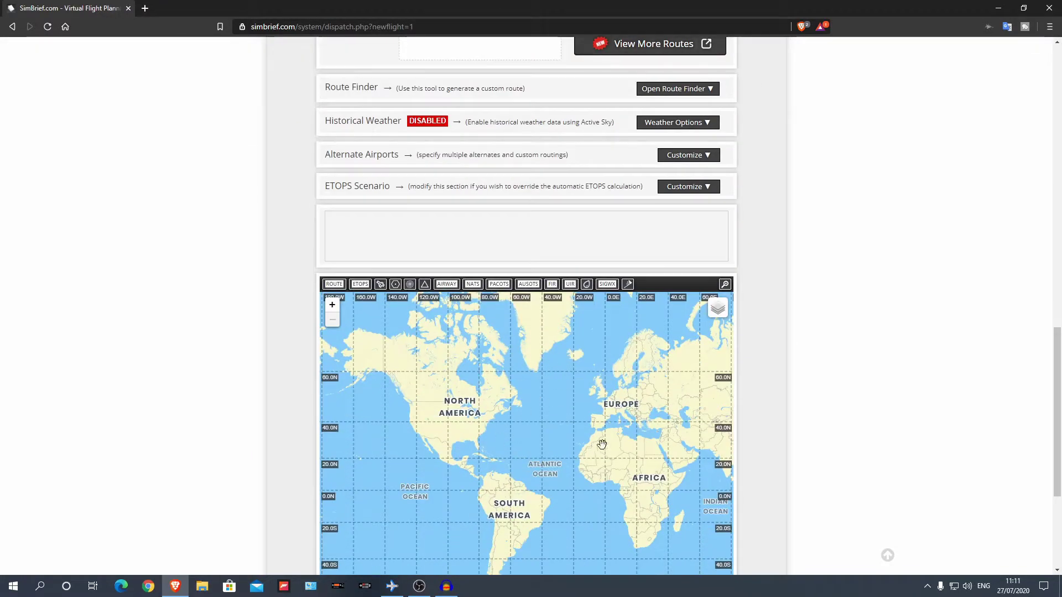
scroll(791, 367, "up", 5)
scroll(791, 366, "up", 8)
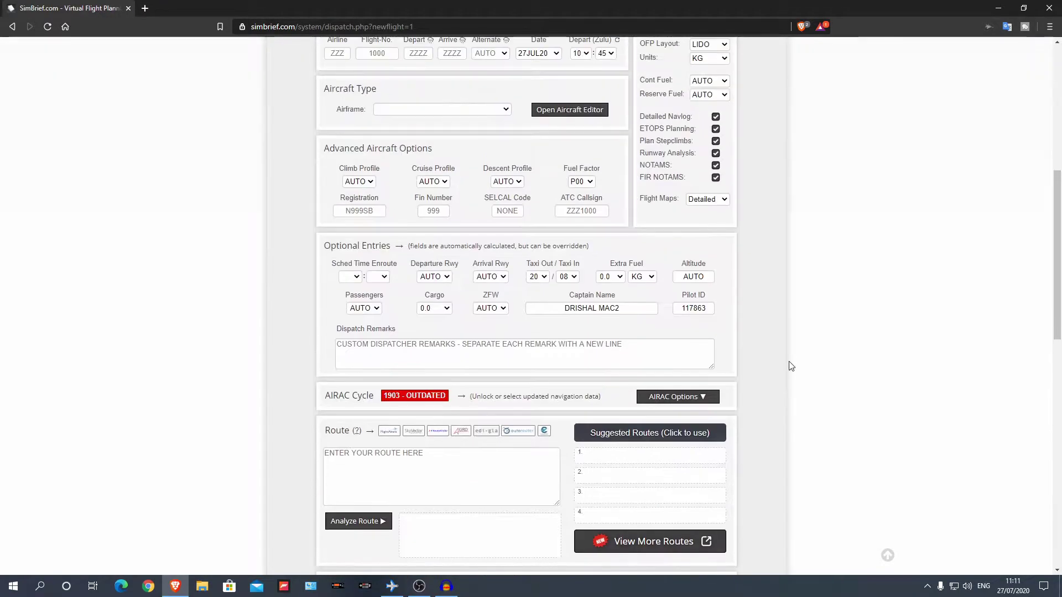
scroll(791, 366, "up", 3)
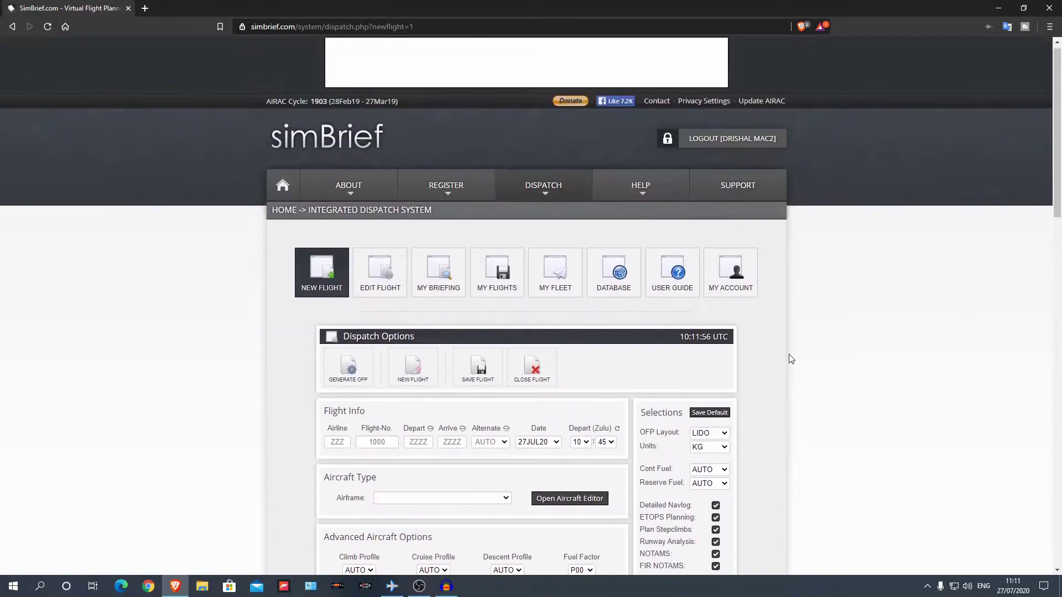
mouse_move(688, 173)
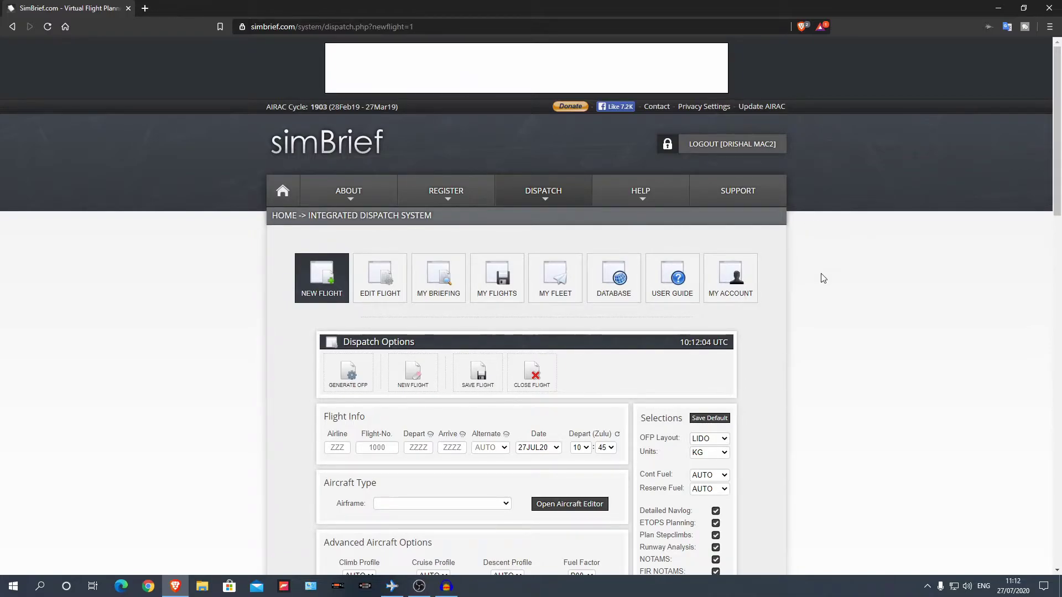
scroll(821, 280, "down", 3)
- Switch to SimToolkitPro and start generating a new flight with departure KLAX and arrival KSFO
left_click(394, 590)
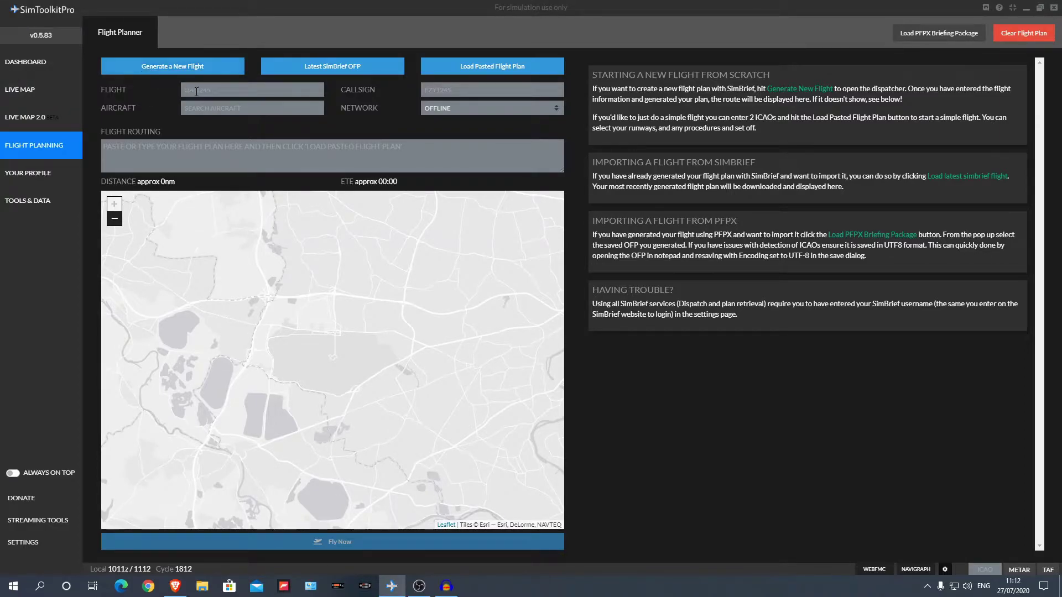
left_click(188, 69)
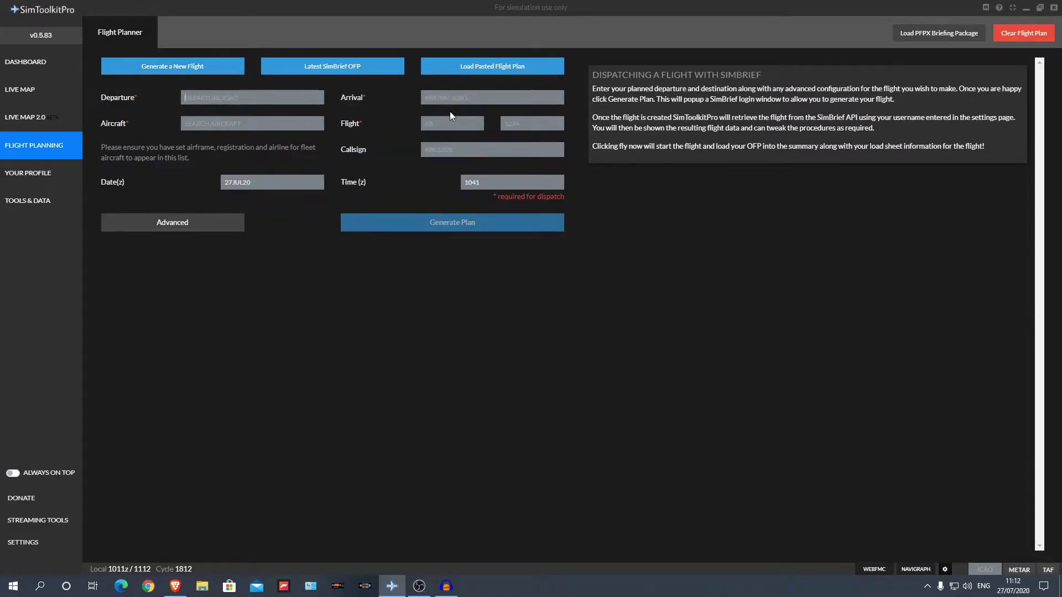
type("LAX")
left_click(244, 118)
type("SFO")
left_click(509, 113)
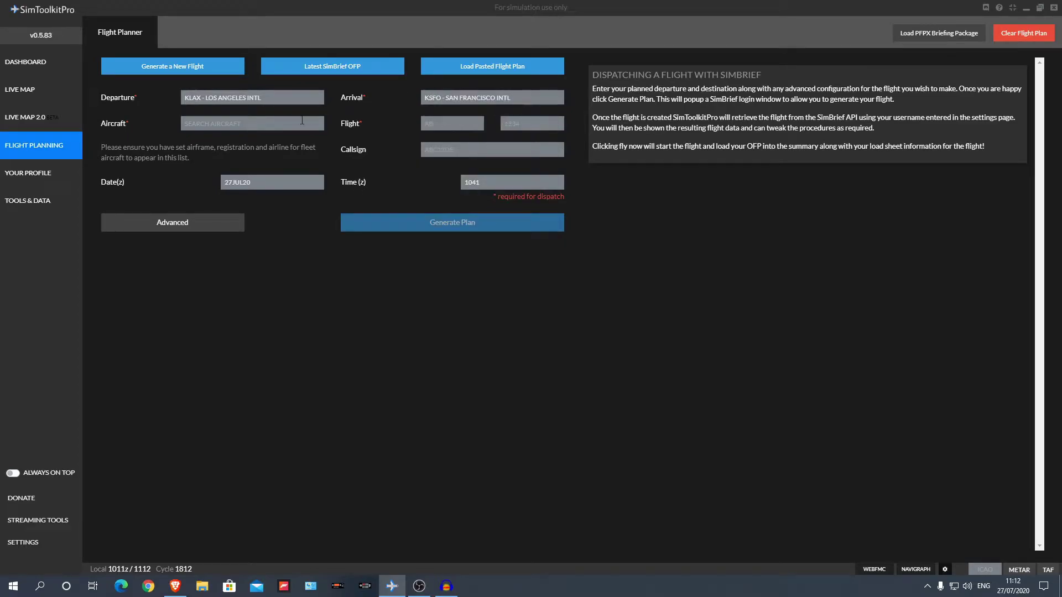
- Open the profile's fleet and browse the discovered X-Plane 11 aircraft in the Fleet Manager
left_click(47, 175)
left_click(640, 319)
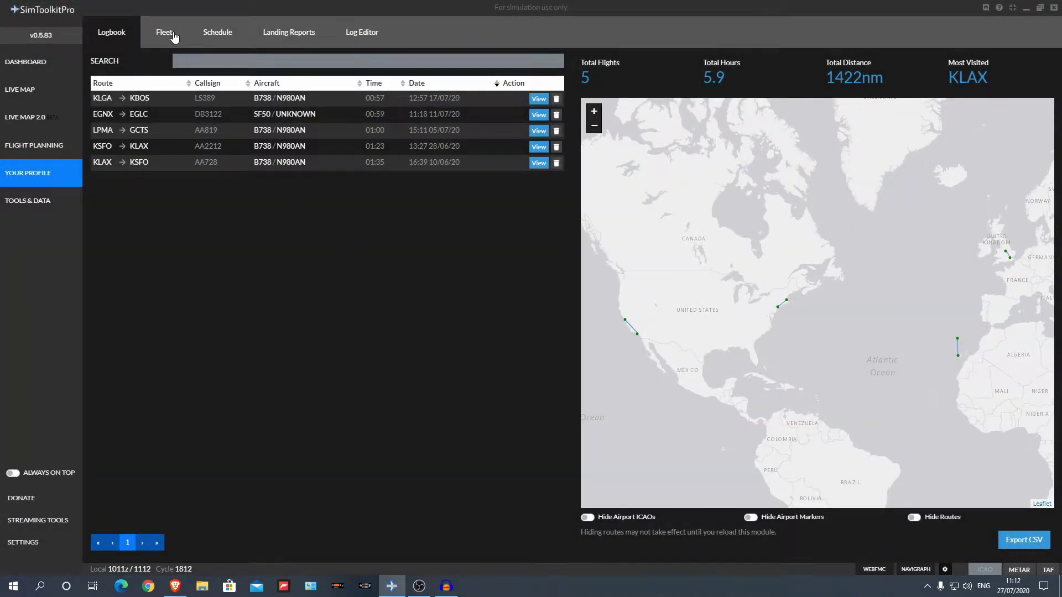
left_click(174, 37)
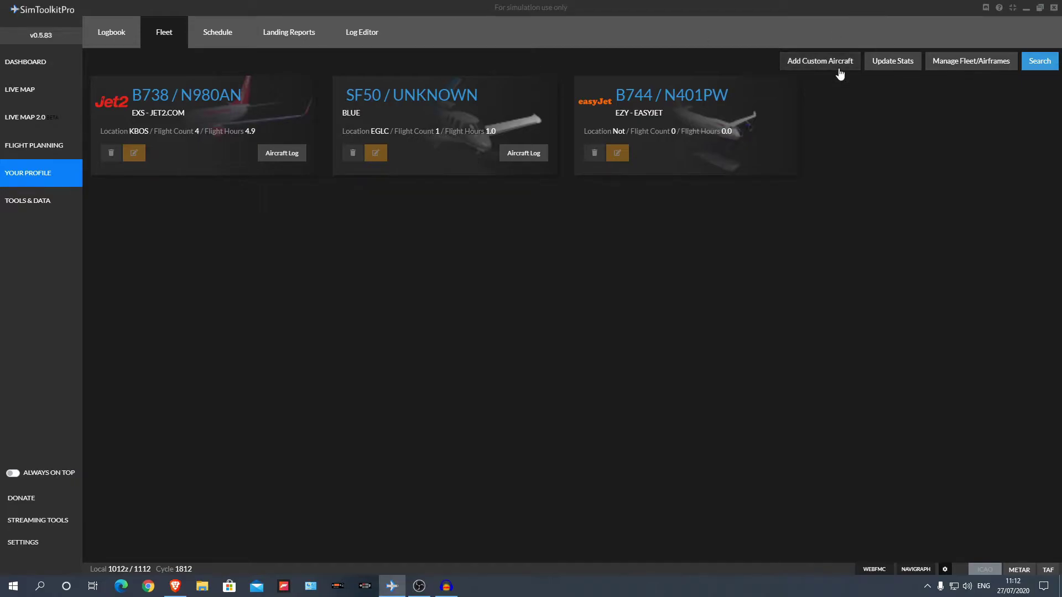
left_click(947, 65)
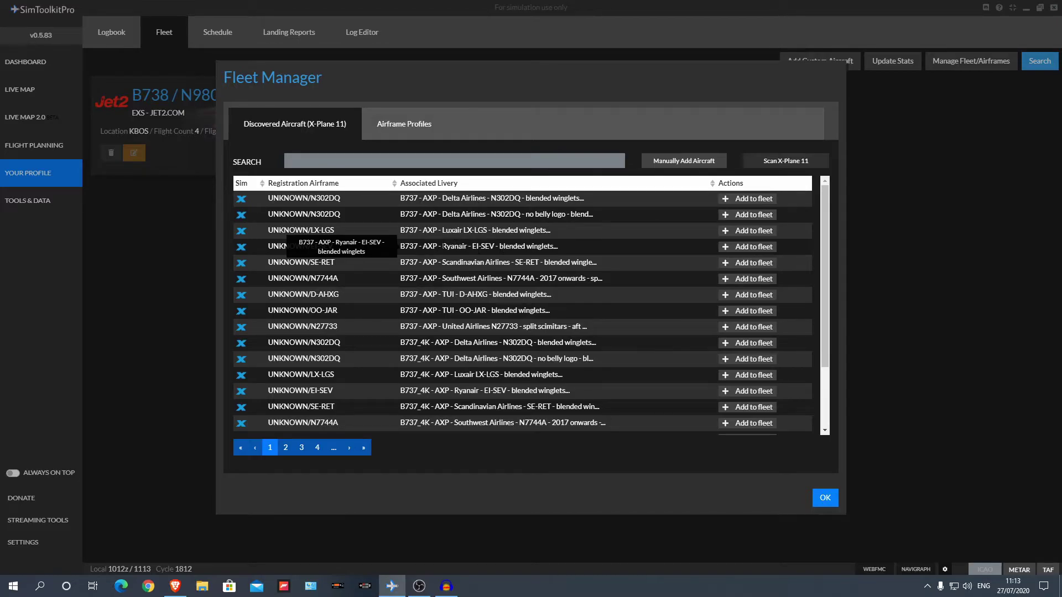
scroll(444, 245, "down", 3)
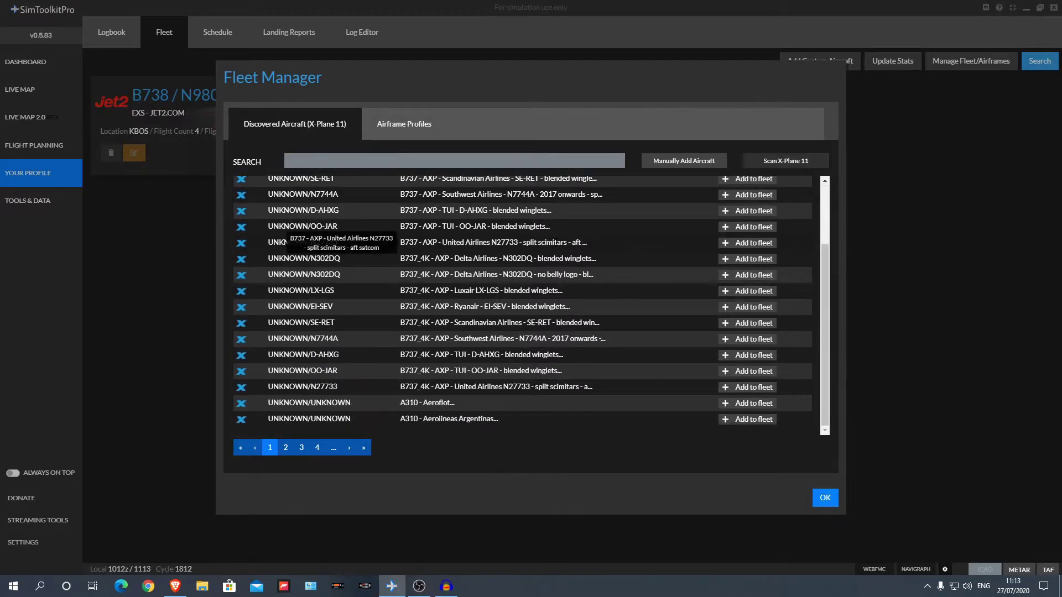
- Page through the discovered X-Plane 11 aircraft up to the fifth page, with the B738 liveries
scroll(556, 242, "up", 3)
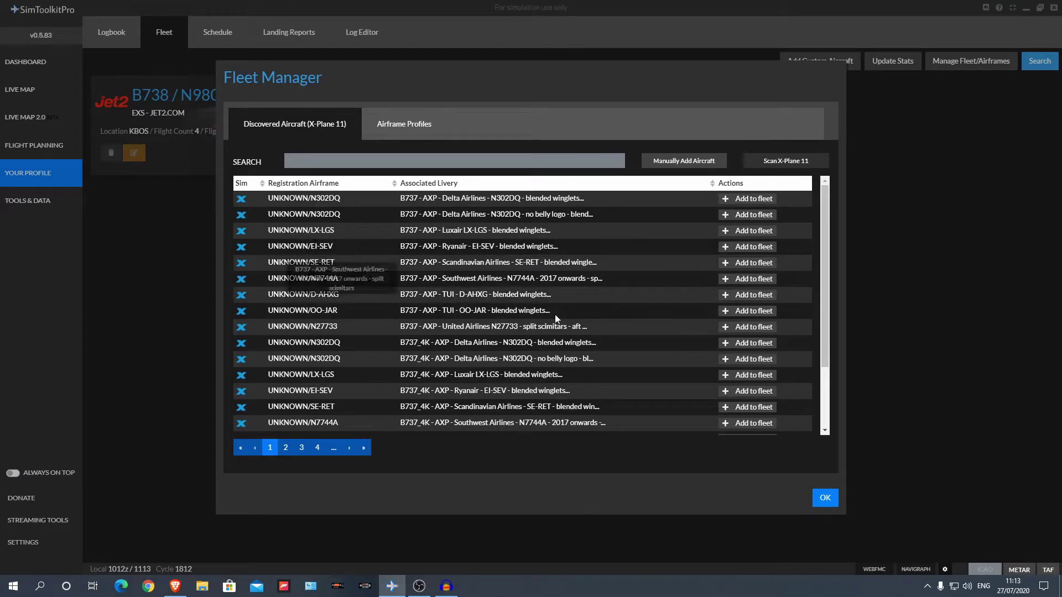
scroll(525, 265, "down", 3)
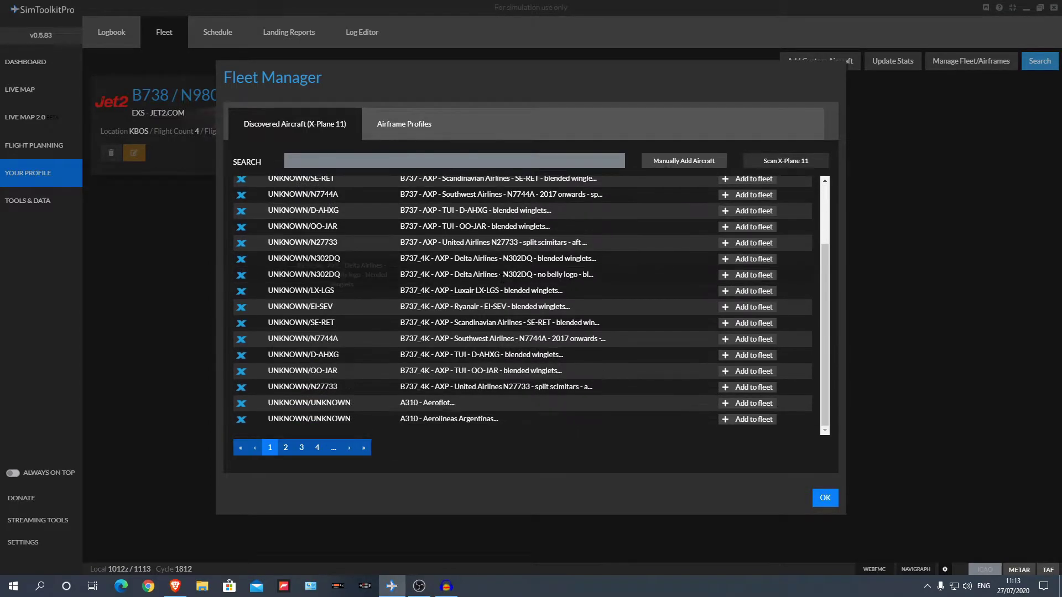
left_click(285, 447)
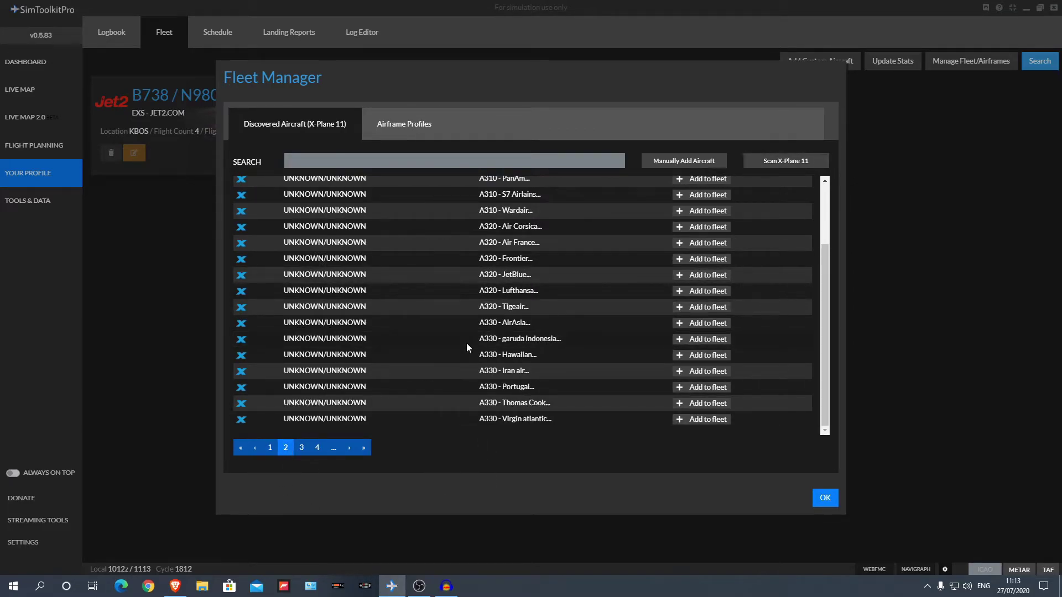
left_click(302, 448)
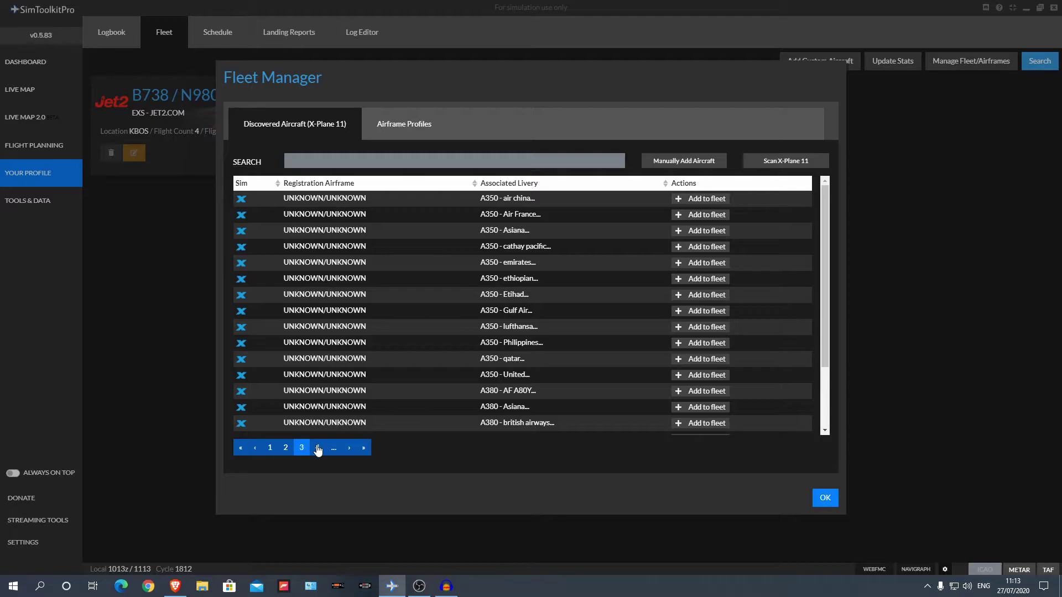
left_click(318, 449)
left_click(318, 449)
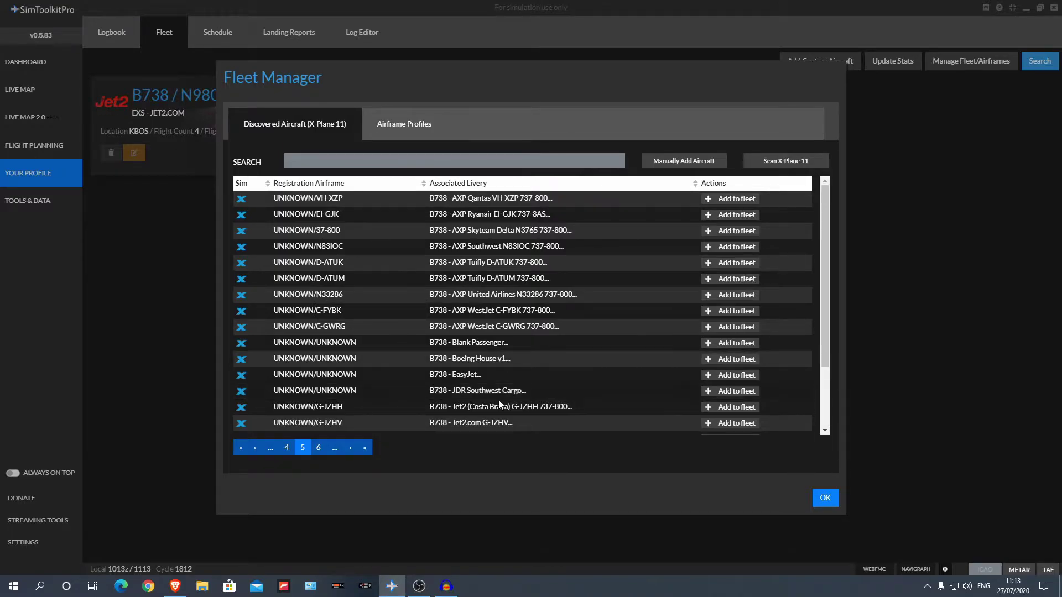
- Start adding the B738 Jet2 (Costa Brava) livery to the fleet with airframe B738 - B737-800, cancel it and close the Fleet Manager
left_click(735, 409)
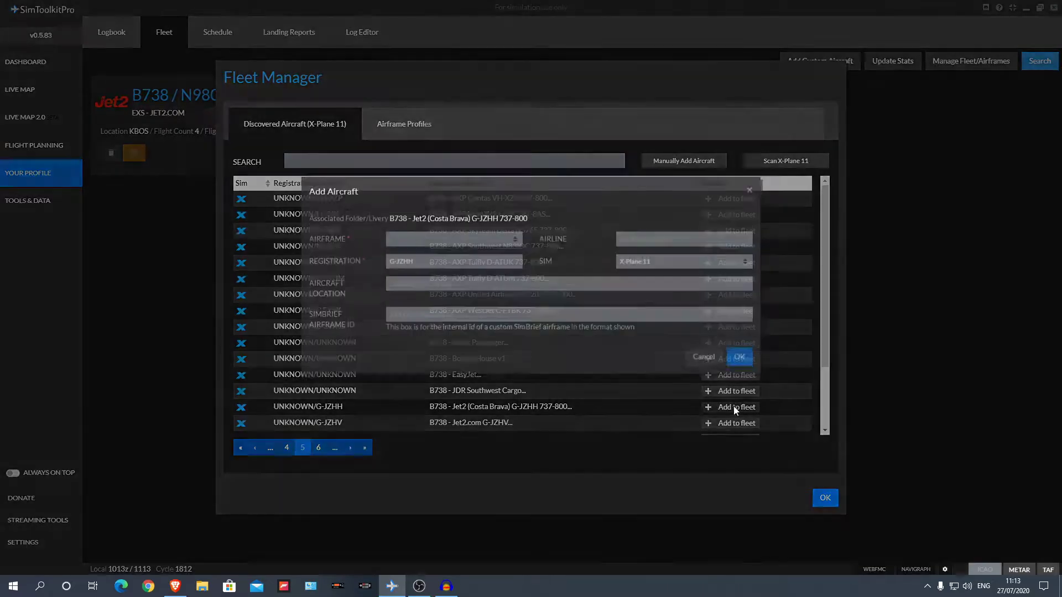
left_click(399, 250)
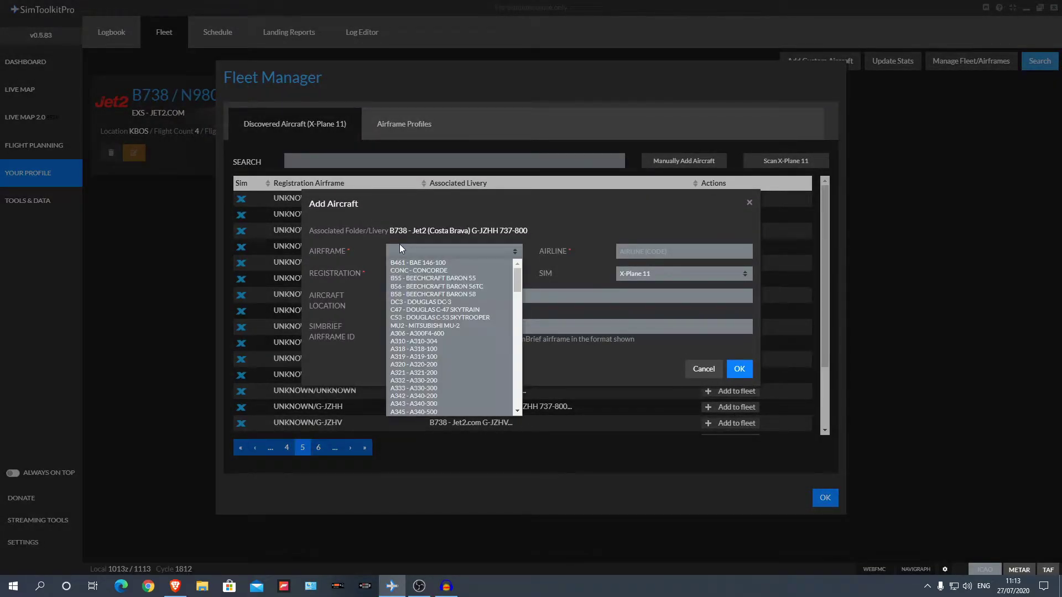
left_click(399, 251)
left_click(400, 250)
scroll(422, 280, "down", 10)
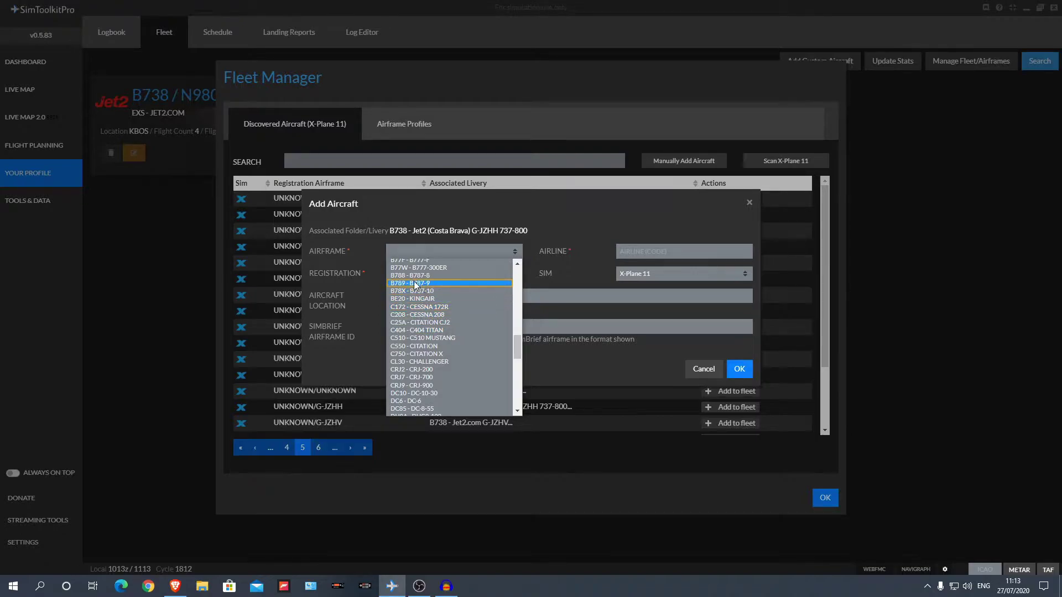
scroll(414, 290, "up", 5)
scroll(412, 294, "up", 5)
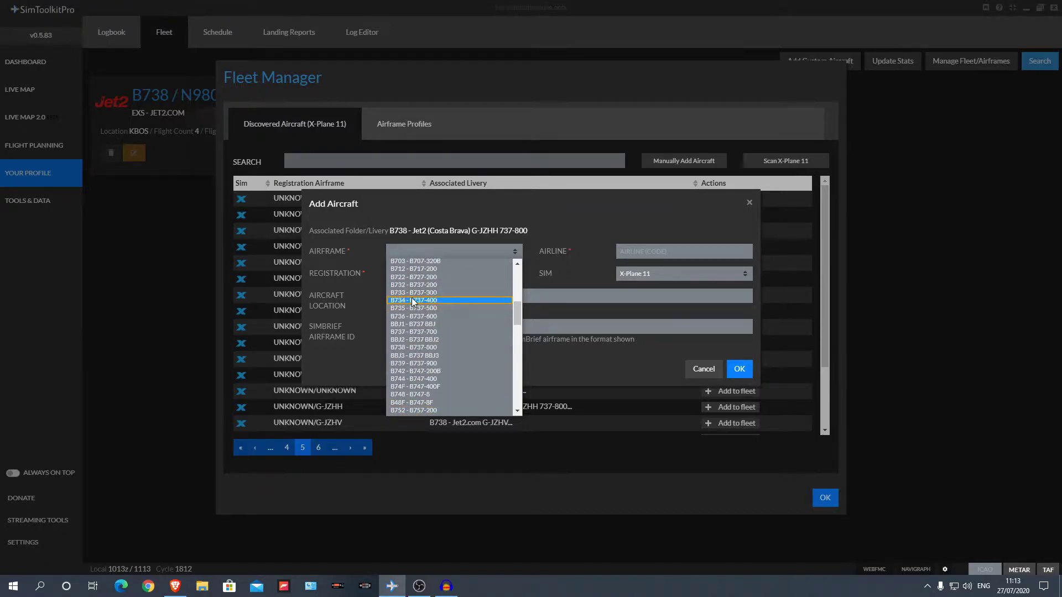
left_click(409, 348)
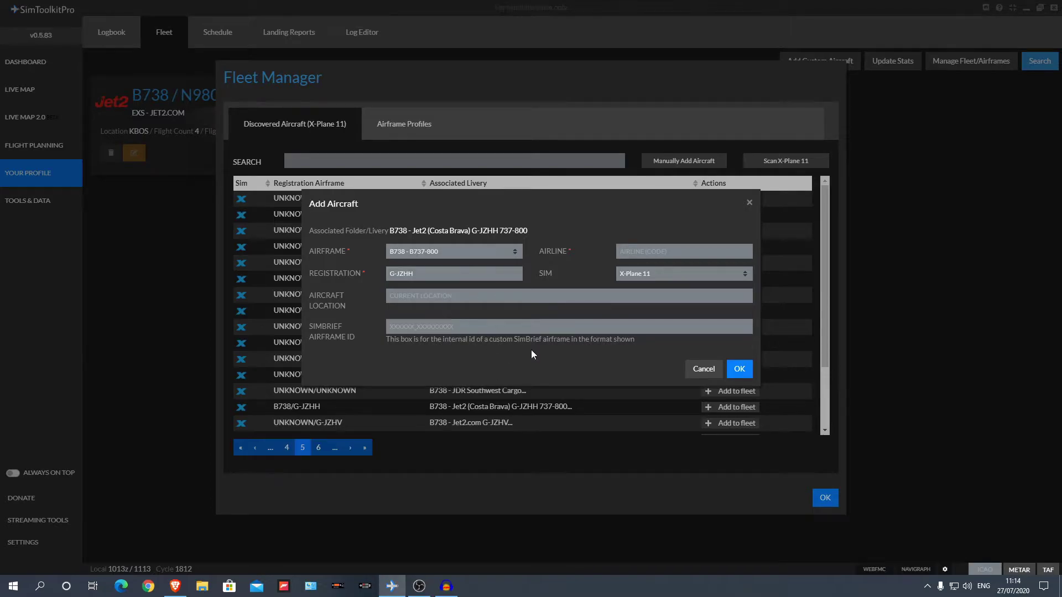
left_click(703, 369)
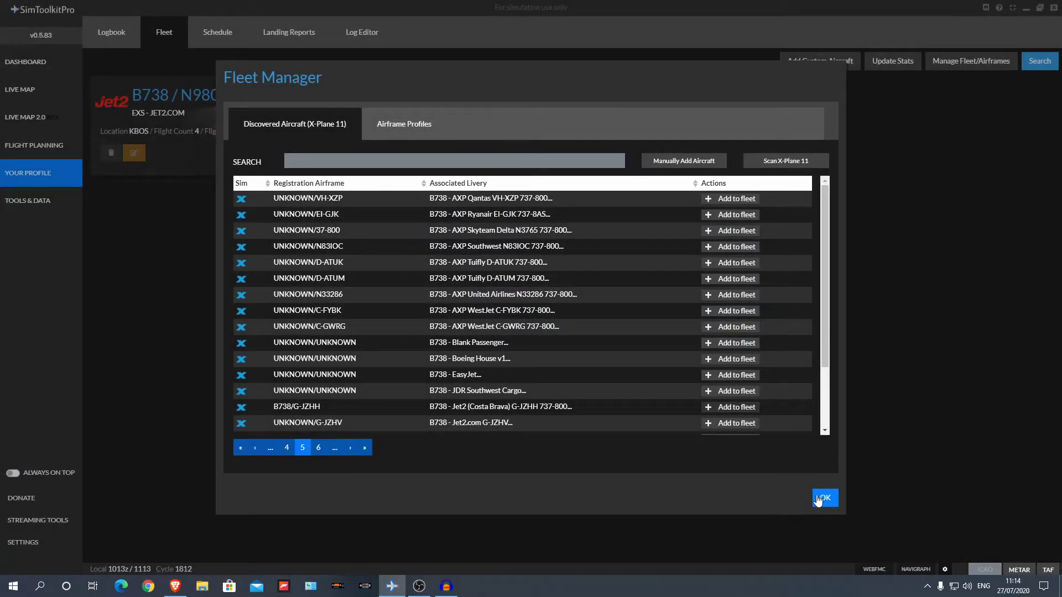
left_click(819, 499)
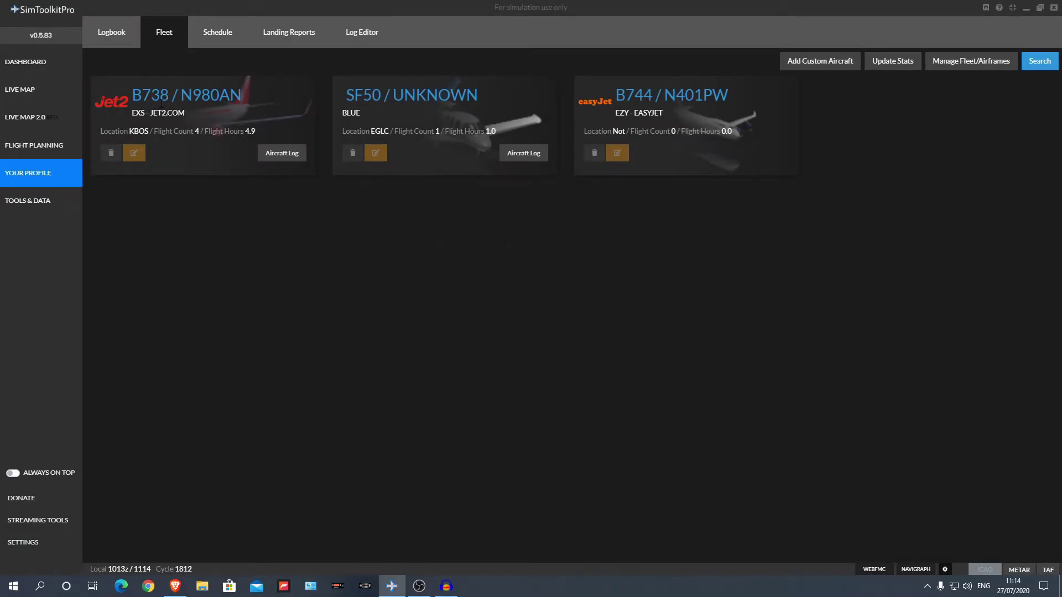
- Return to flight planning and set the departure to KLAX - LOS ANGELES INTL and the arrival to KSFO - SAN FRANCISCO INTL
left_click(49, 149)
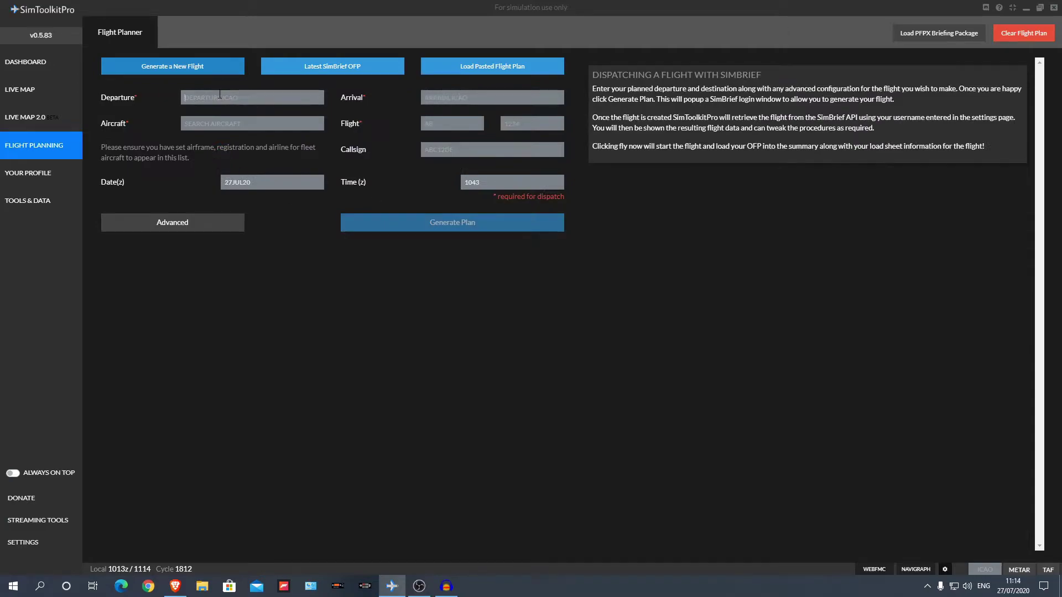
type("KLAX")
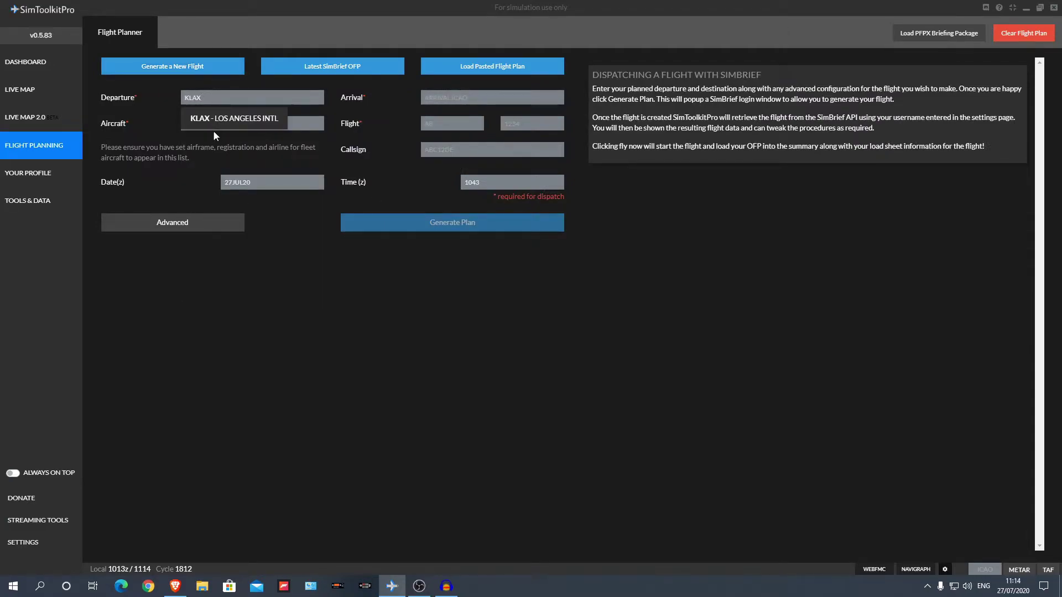
left_click(216, 119)
left_click(510, 100)
type("KSFO")
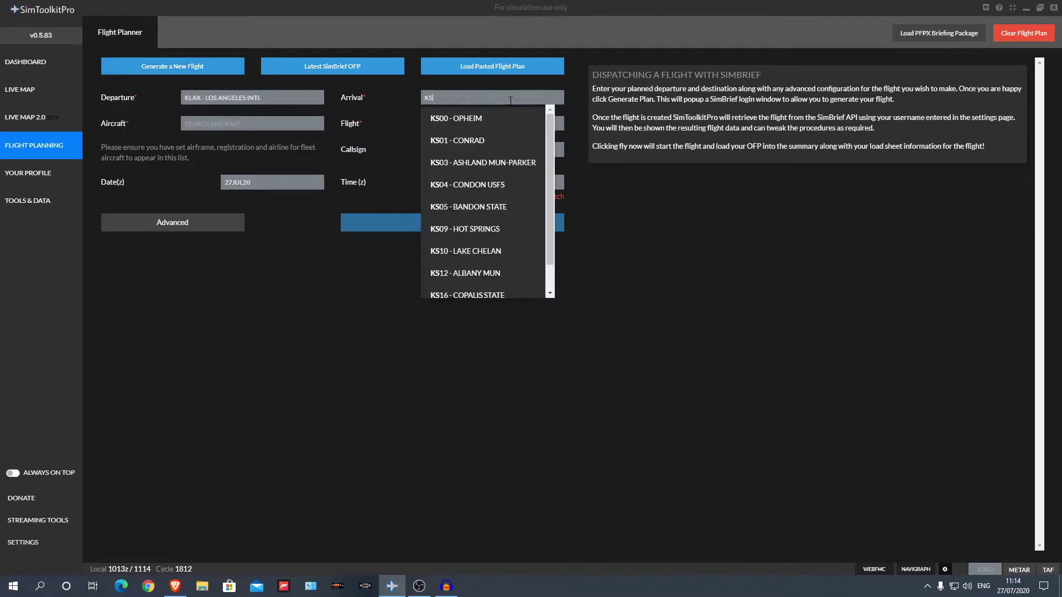
left_click(487, 117)
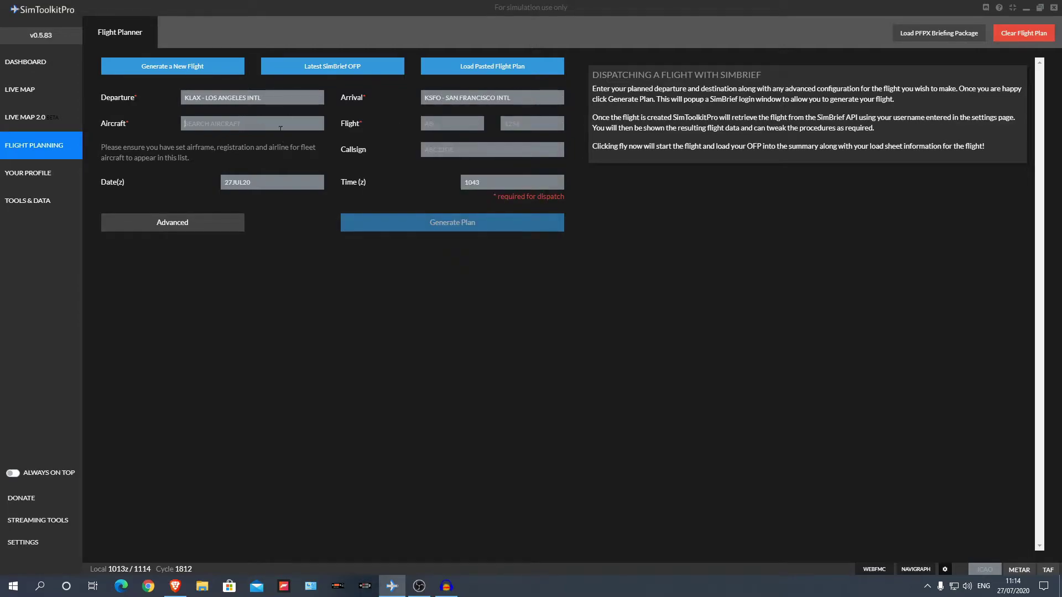
- Choose the fleet aircraft B738 - EXS - JET2.COM - N980AN and enter flight number 4123
type("B738")
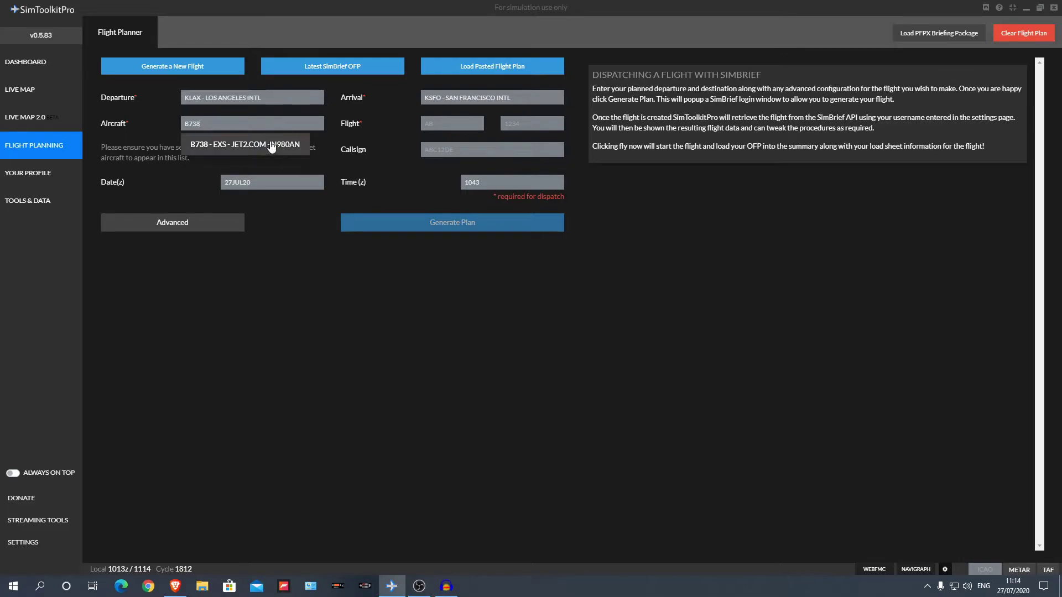
left_click(232, 146)
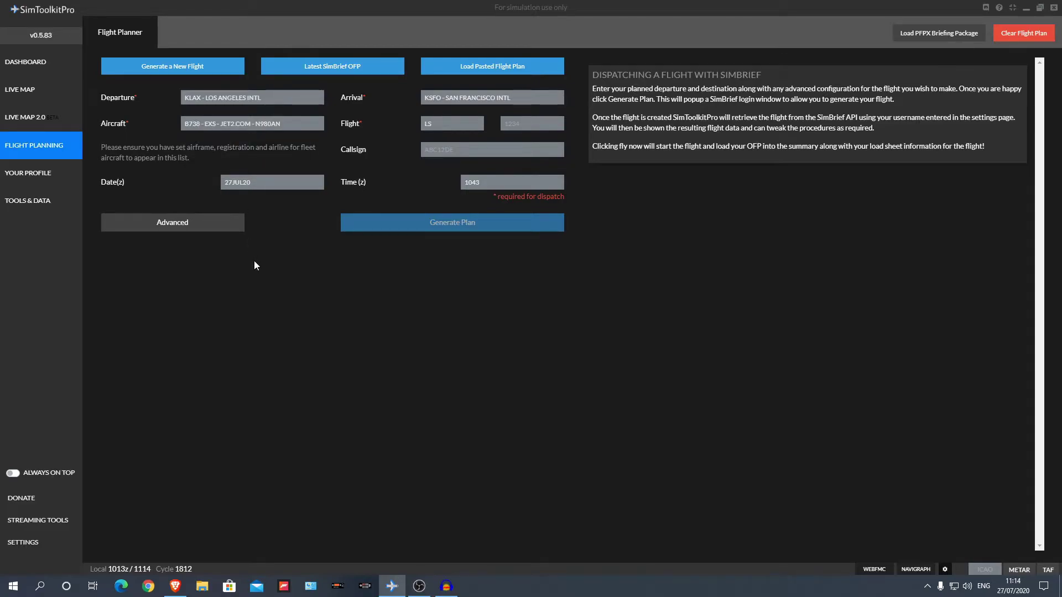
double_click(212, 124)
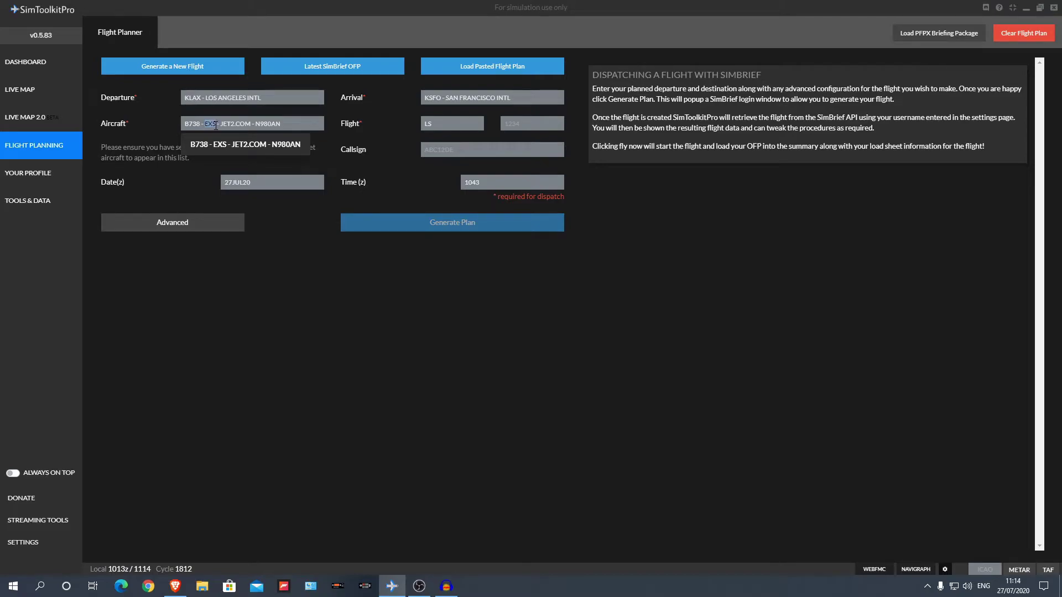
left_click(207, 180)
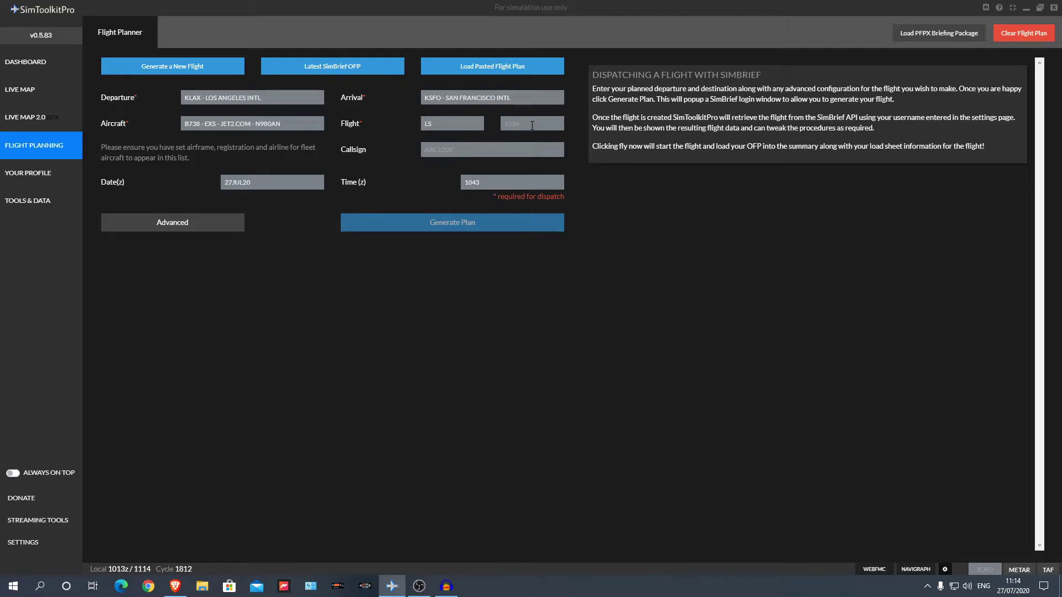
type("4123")
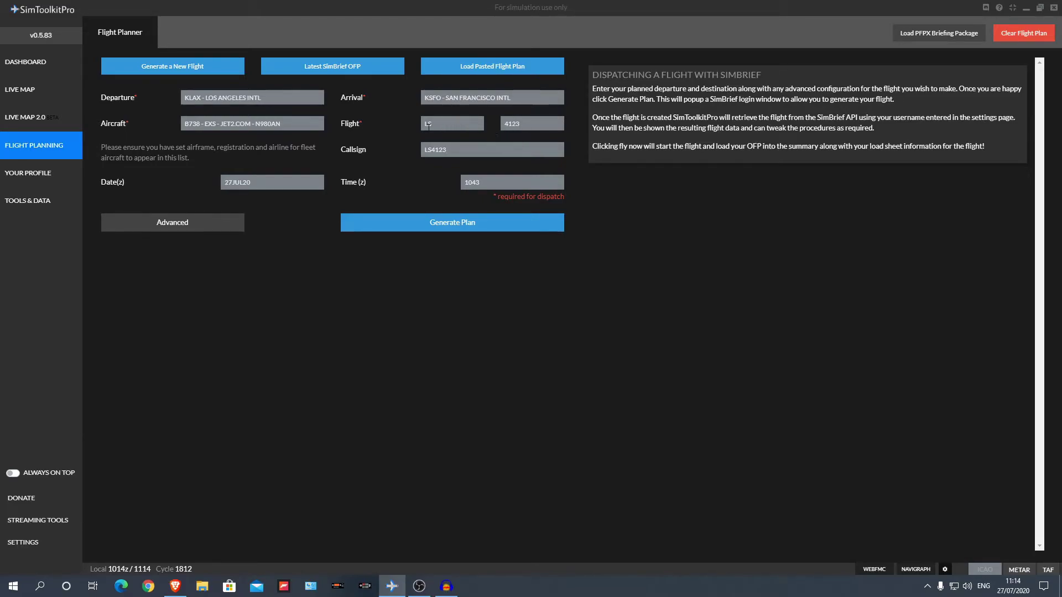
- Generate the flight plan through the SimBrief login window and acknowledge the navdata mismatch notice
left_click(428, 227)
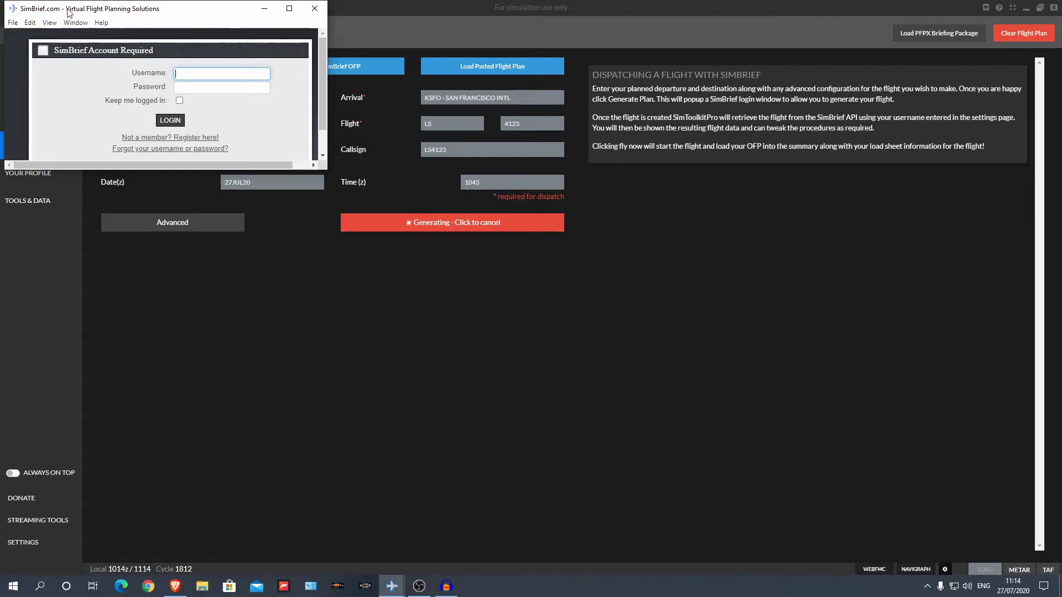
left_click_drag(177, 13, 228, 48)
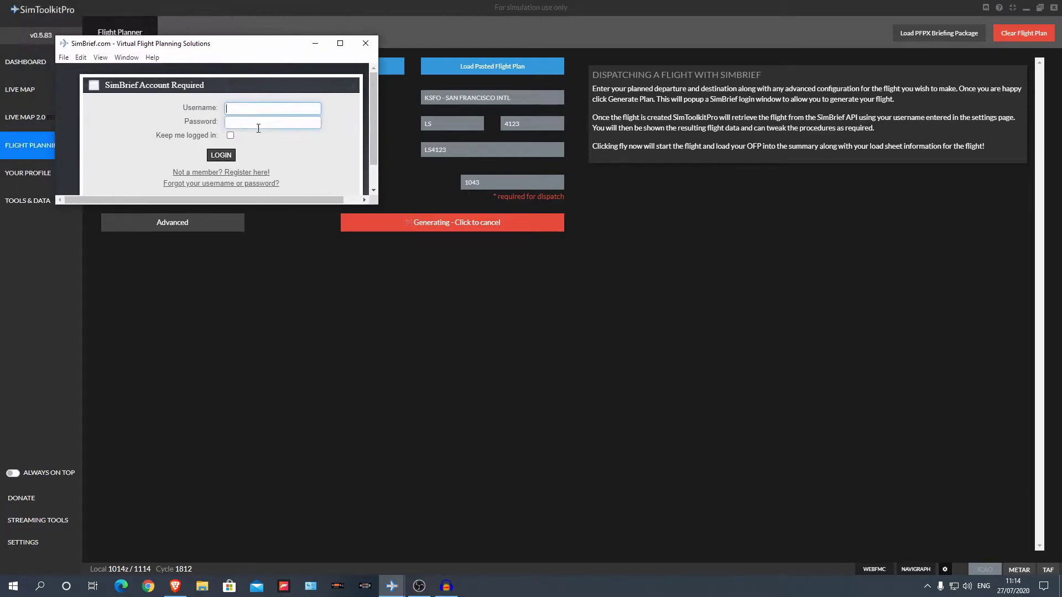
scroll(248, 143, "down", 1)
scroll(248, 143, "down", 1)
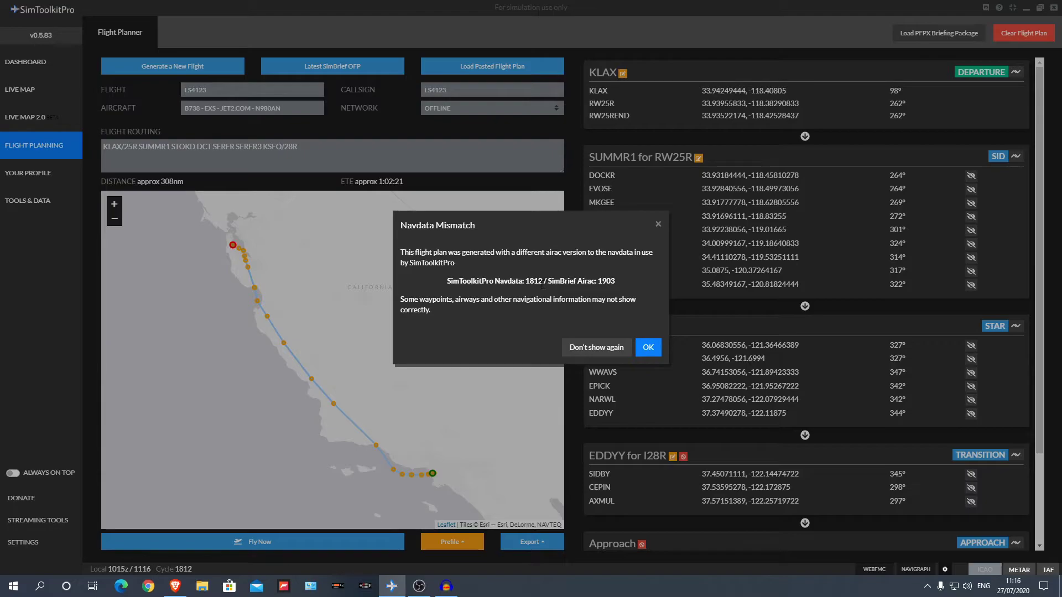
left_click(648, 349)
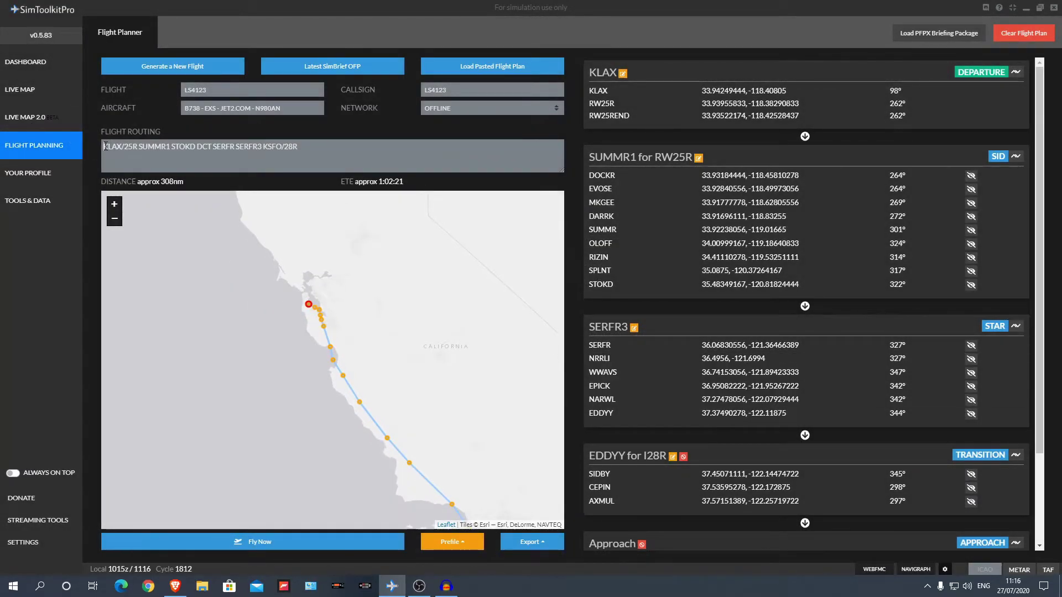
- Examine the generated flight routing, its waypoints from departure to approach, and the route map between KLAX and KSFO
left_click_drag(105, 147, 309, 147)
left_click(335, 134)
scroll(715, 122, "down", 2)
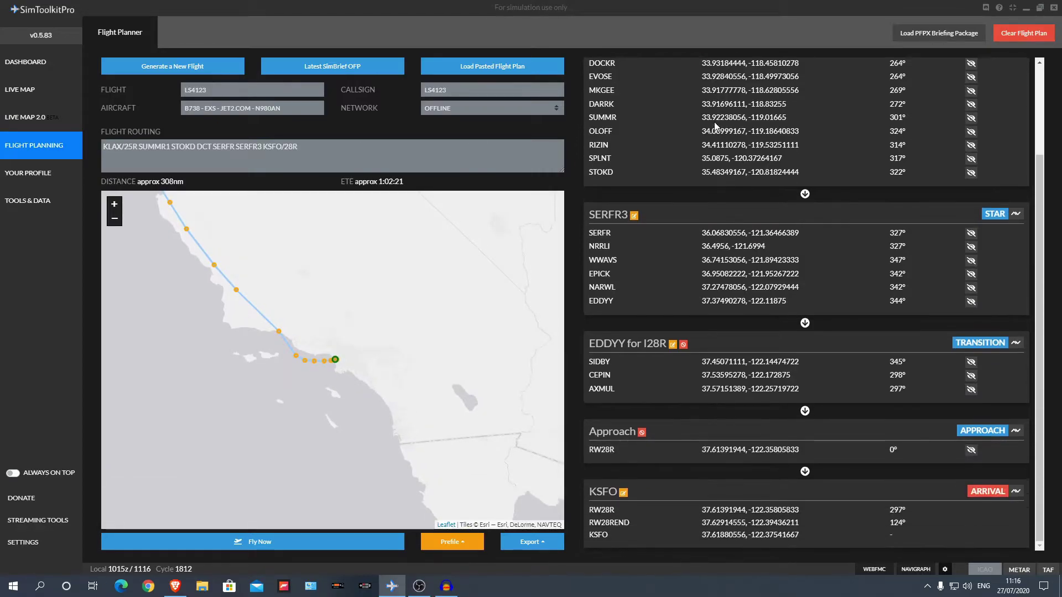
scroll(732, 328, "up", 2)
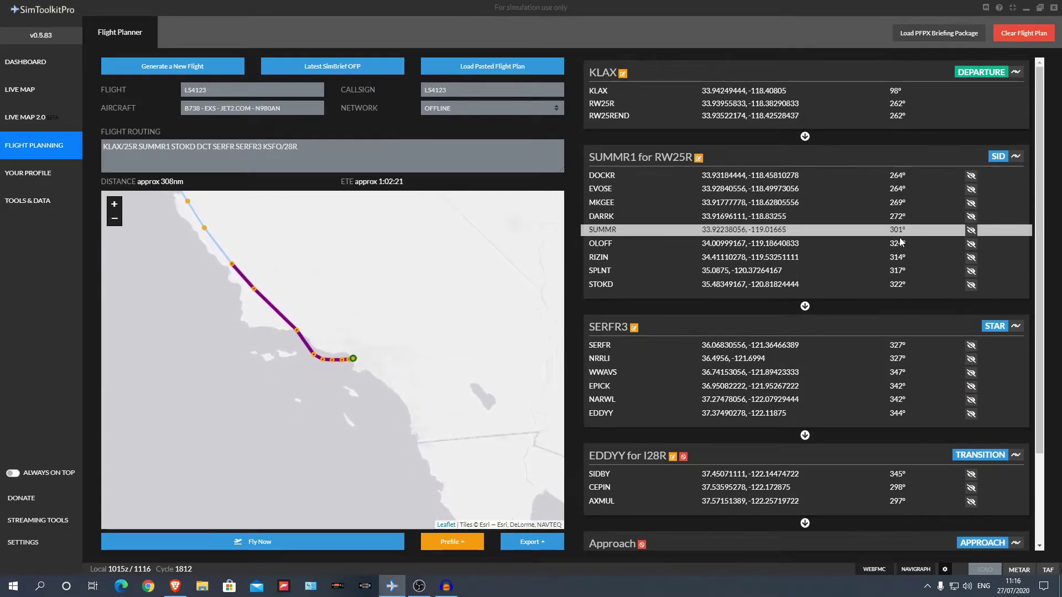
scroll(302, 383, "up", 4)
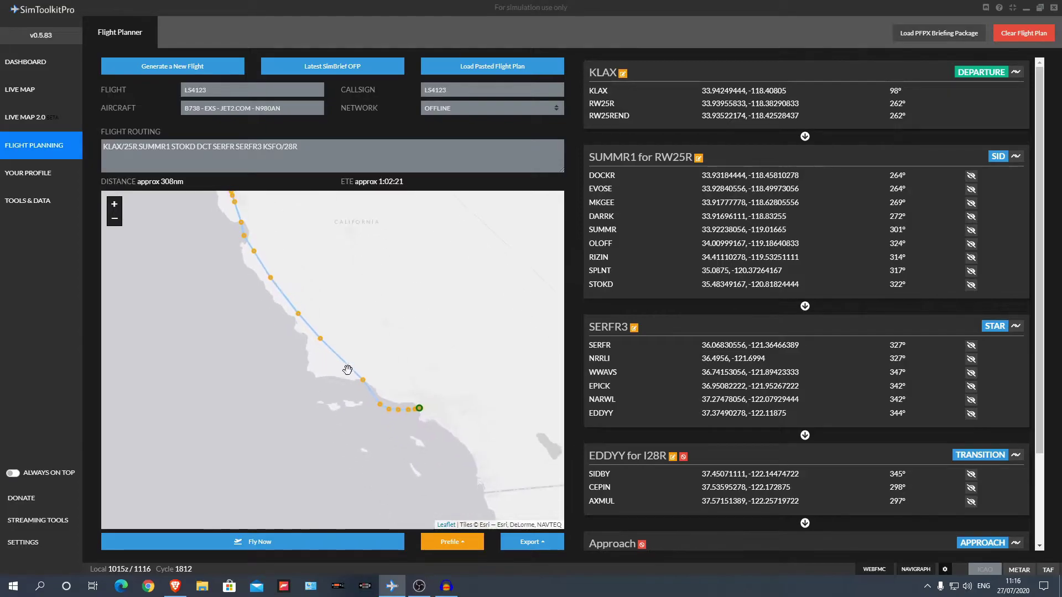
scroll(348, 238, "down", 2)
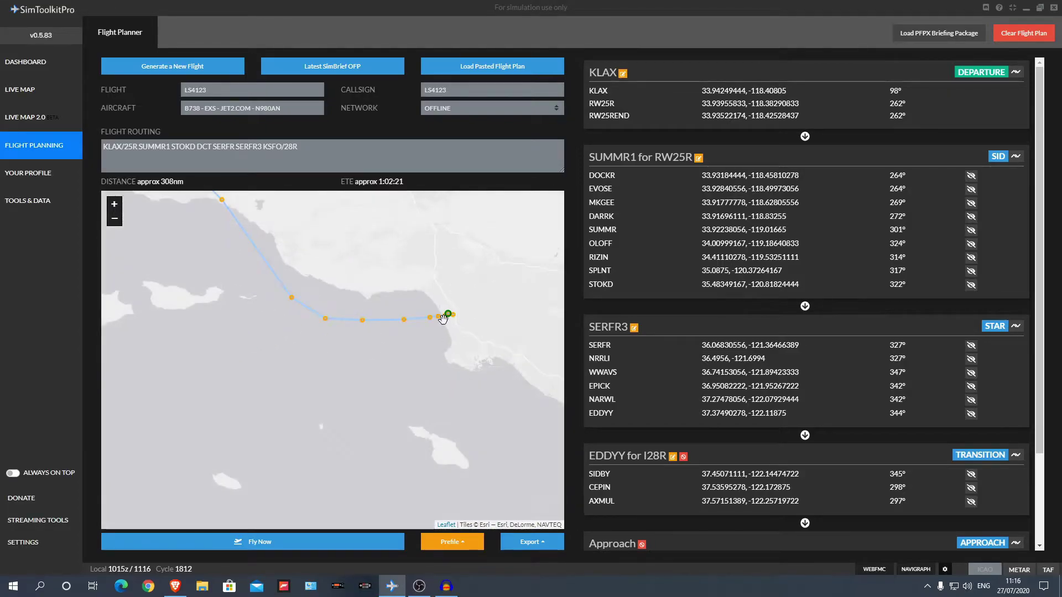
scroll(410, 410, "up", 3)
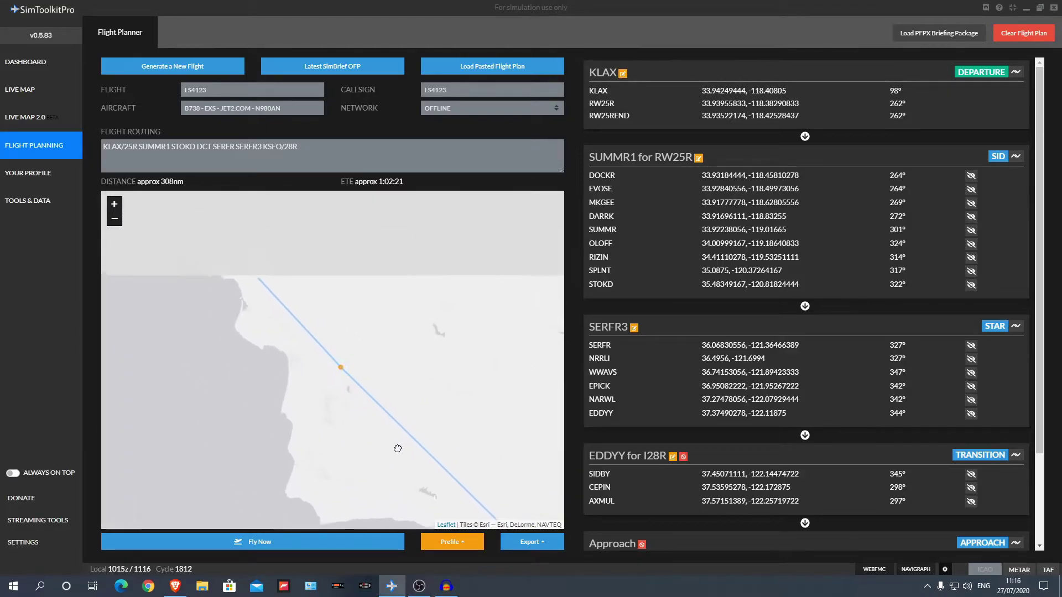
left_click_drag(305, 350, 310, 443)
left_click_drag(277, 294, 293, 387)
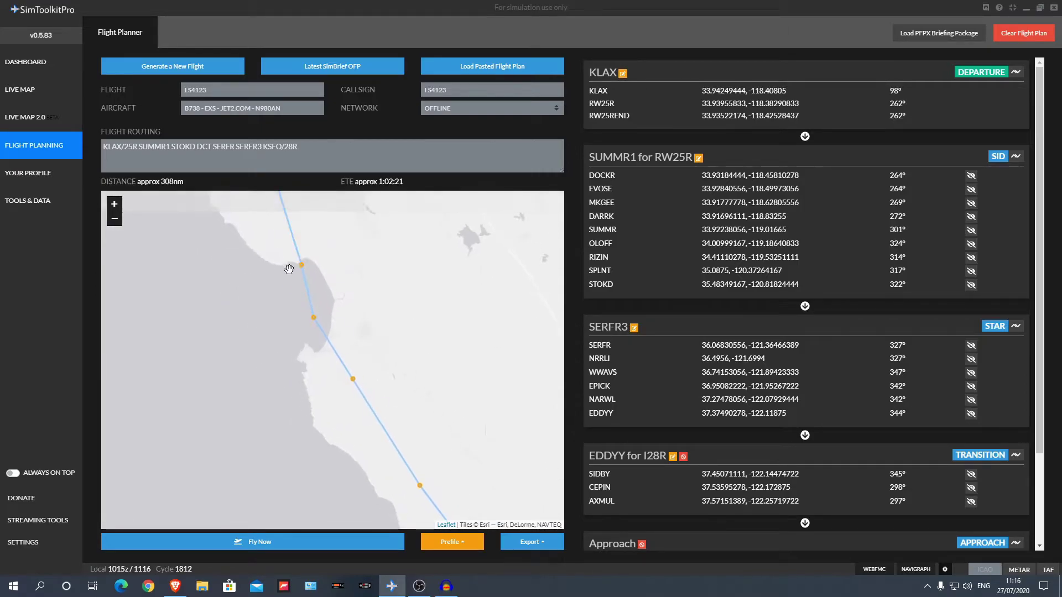
left_click_drag(292, 265, 293, 359)
left_click_drag(268, 242, 354, 405)
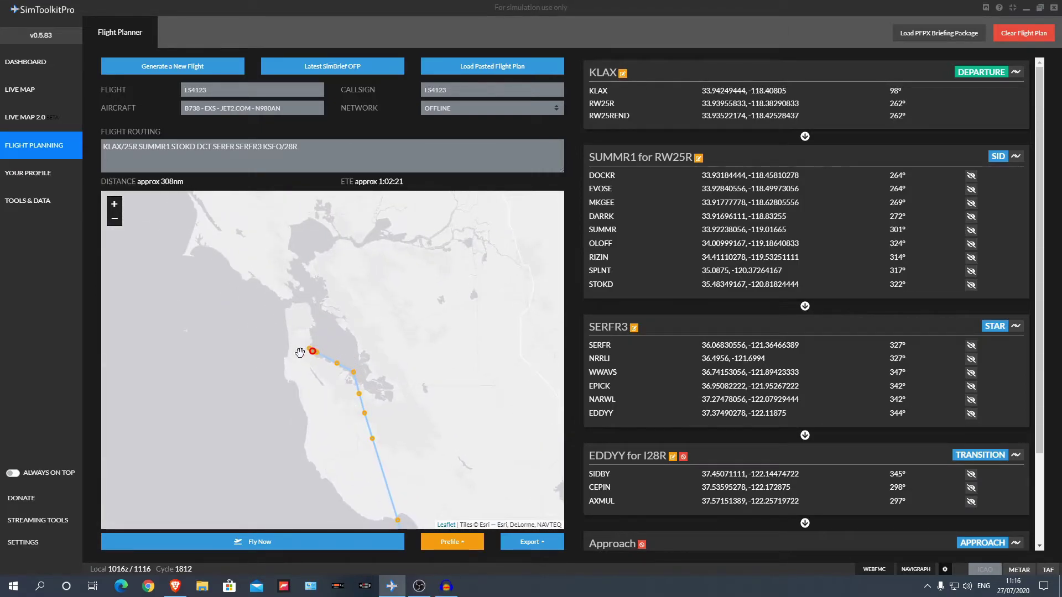
scroll(345, 345, "down", 2)
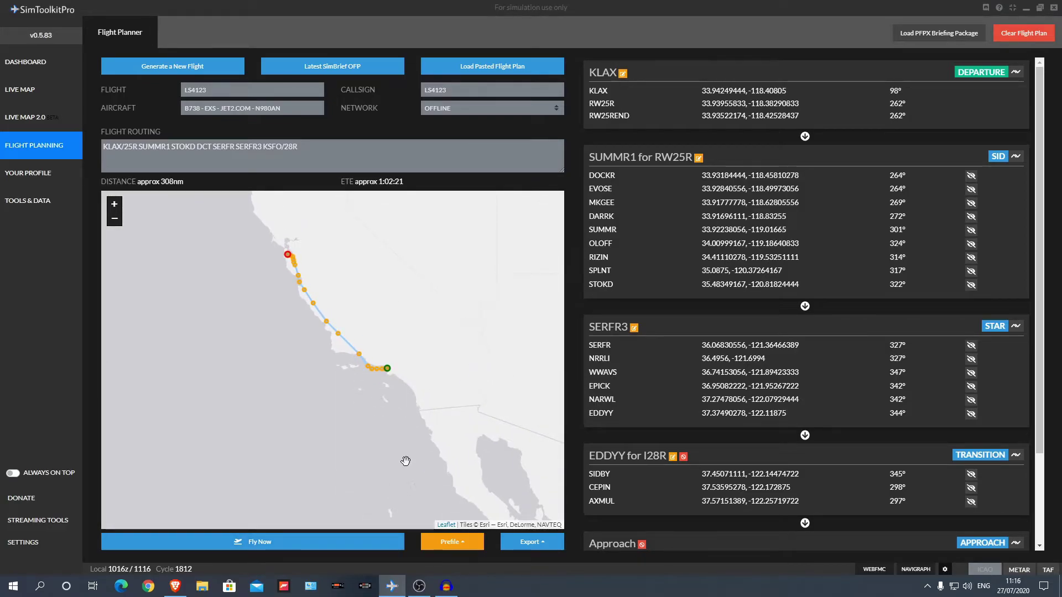
left_click_drag(409, 456, 380, 432)
- Start flying the generated plan to load its flight summary and OFP
left_click(354, 543)
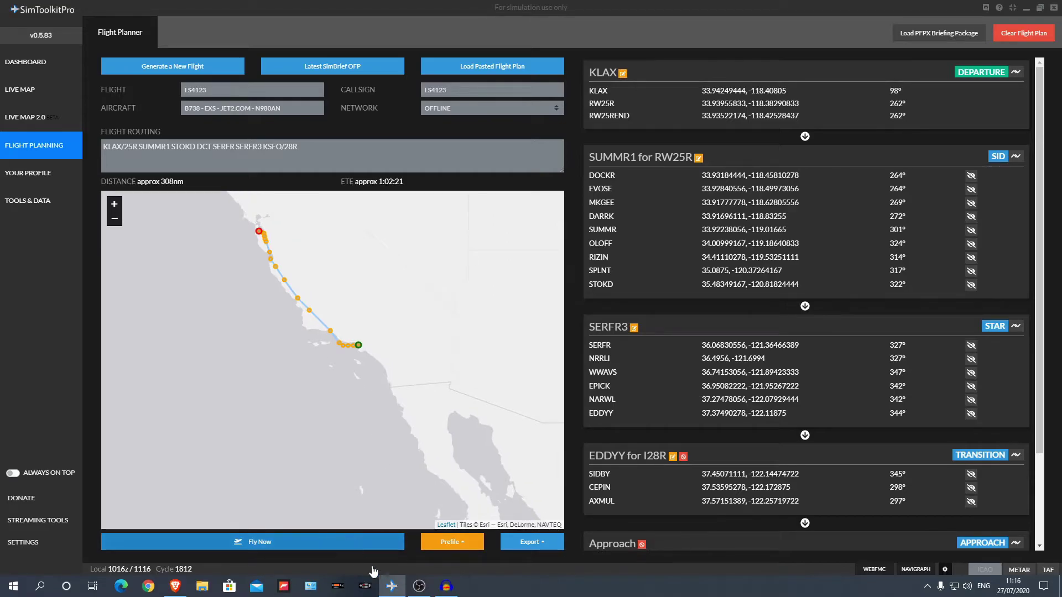
mouse_move(389, 581)
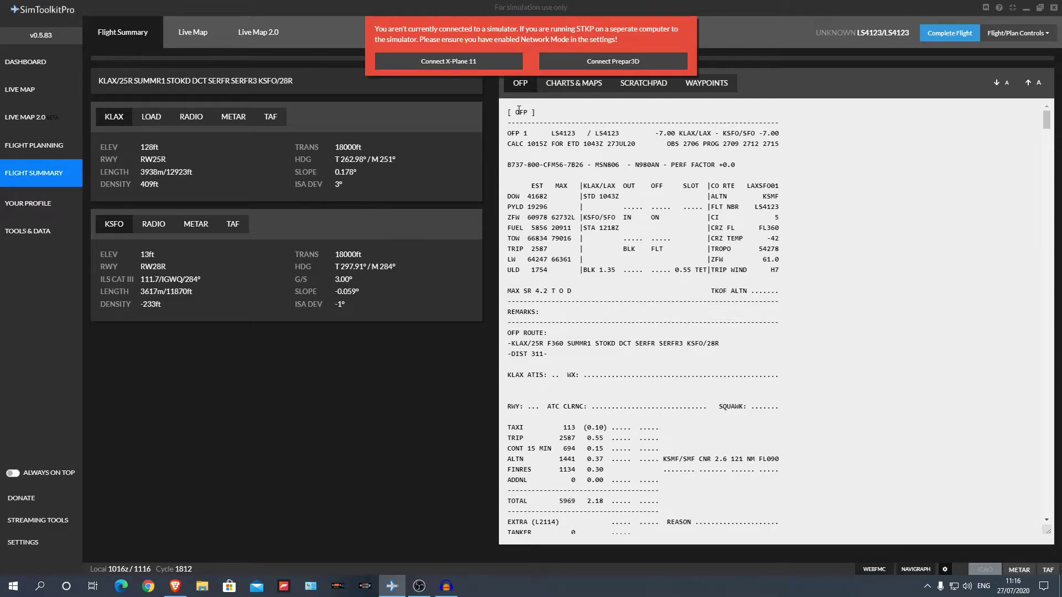
- Review the flight's OFP, generated charts with the enlarged route map, scratchpad and waypoint list, finishing on the OFP
scroll(664, 166, "down", 7)
scroll(620, 277, "up", 7)
left_click(588, 87)
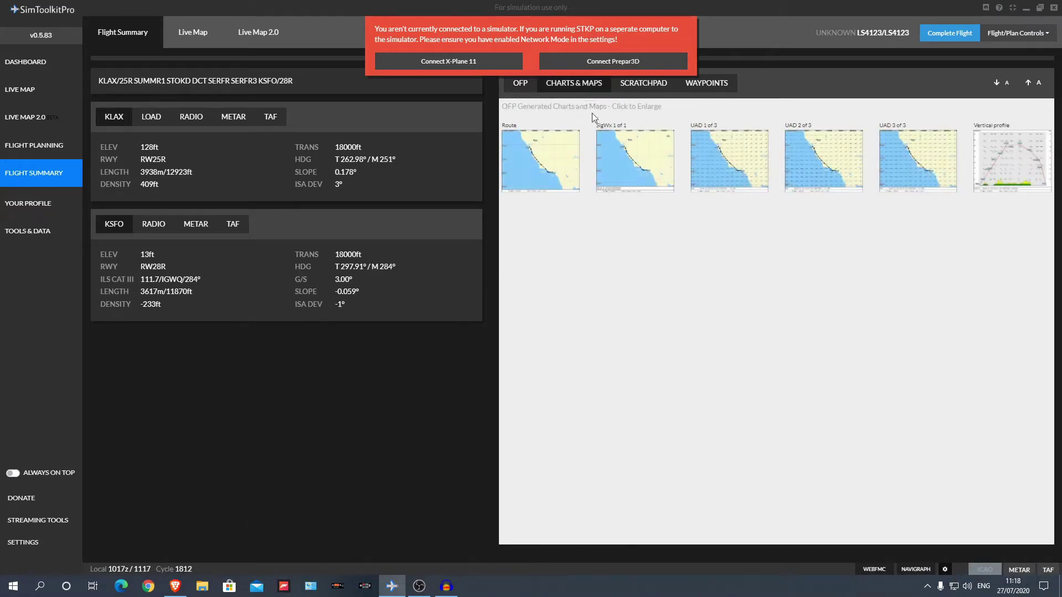
left_click(532, 176)
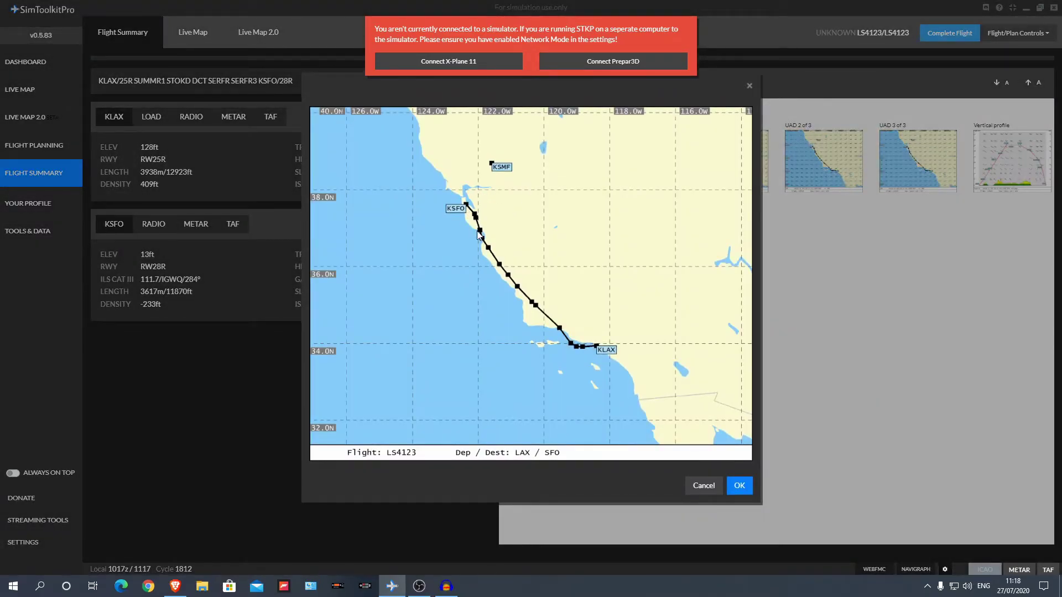
left_click(749, 86)
left_click(644, 87)
left_click(726, 87)
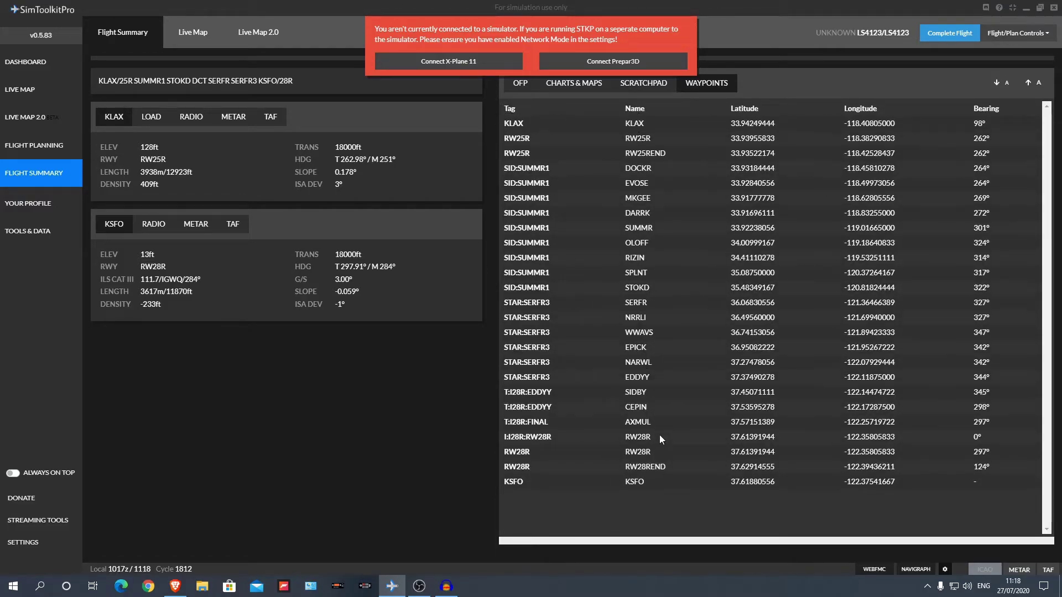
left_click(522, 84)
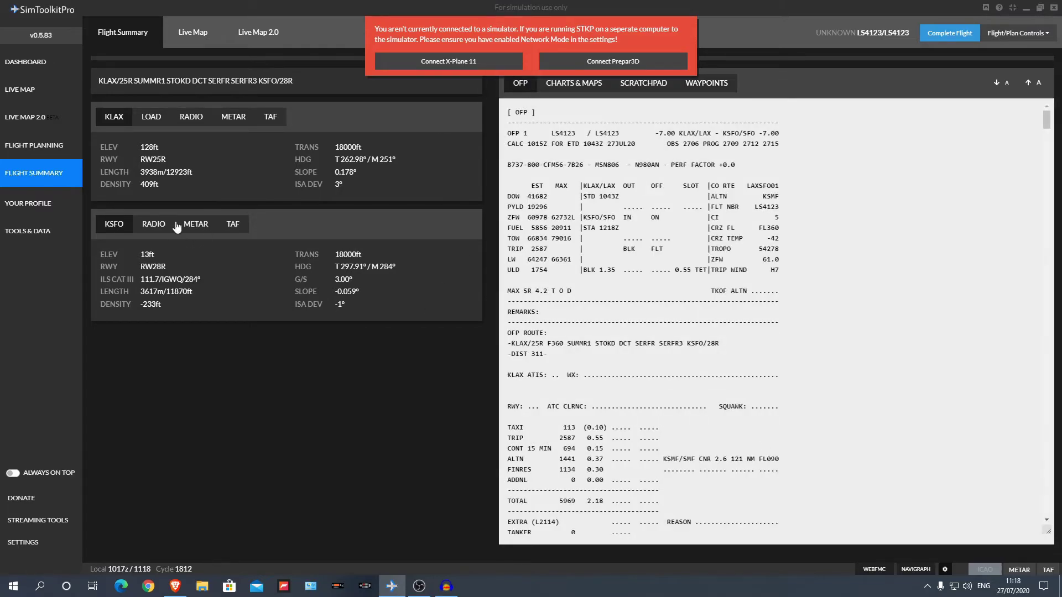
- Check the route string, the KLAX runway and transition details, and the flight's weights, fuel and performance load data
left_click_drag(105, 81, 294, 80)
left_click(298, 82)
left_click(137, 181)
left_click_drag(141, 172, 161, 160)
left_click_drag(336, 145, 357, 148)
left_click(151, 117)
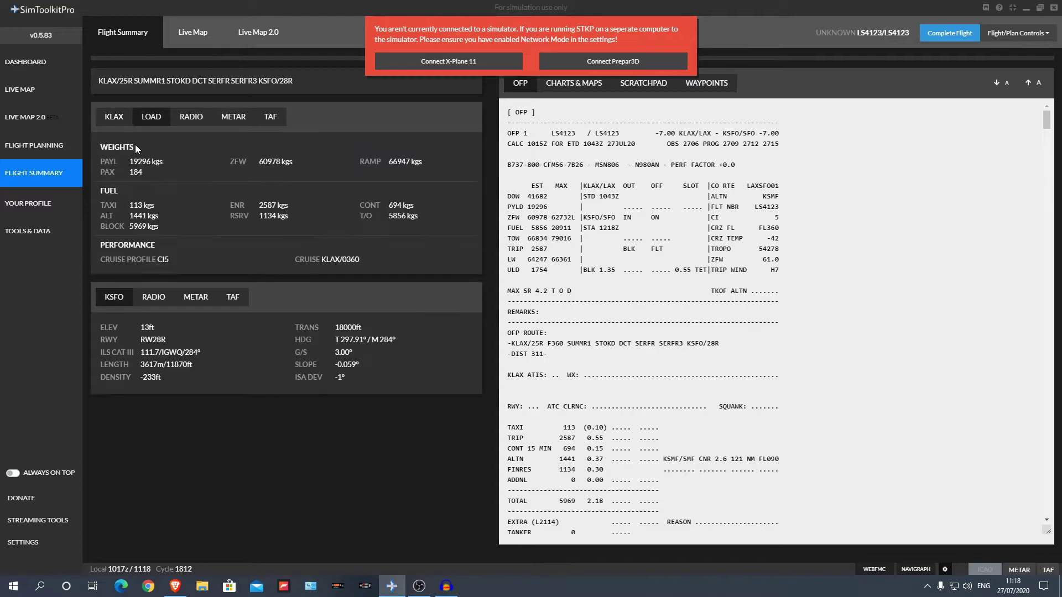
- Look up the KLAX radio frequencies and highlight the two ATIS entries
left_click(193, 120)
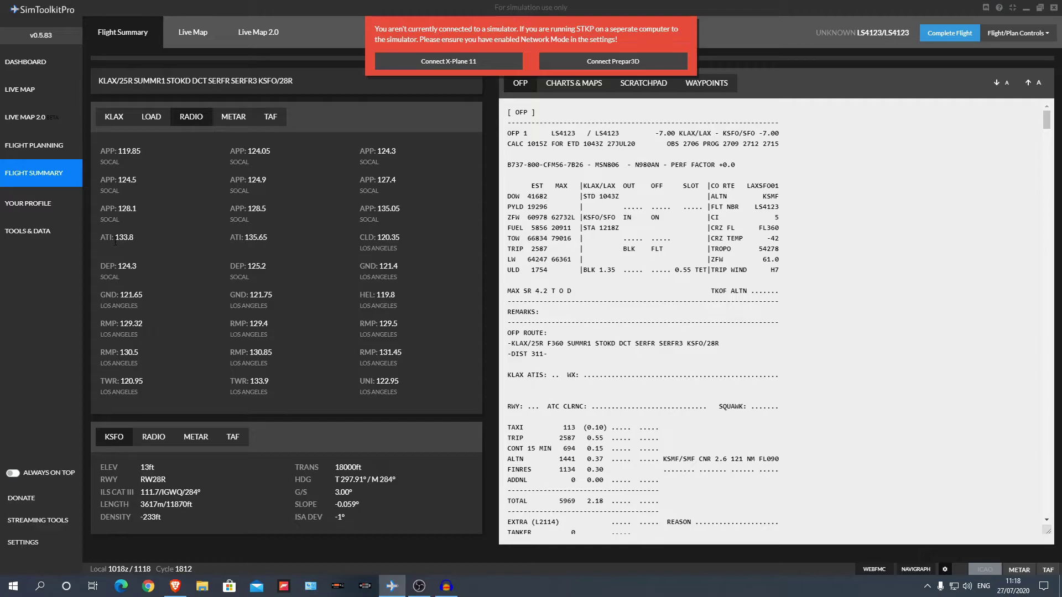
left_click_drag(117, 238, 271, 233)
left_click(300, 189)
left_click_drag(268, 237, 247, 239)
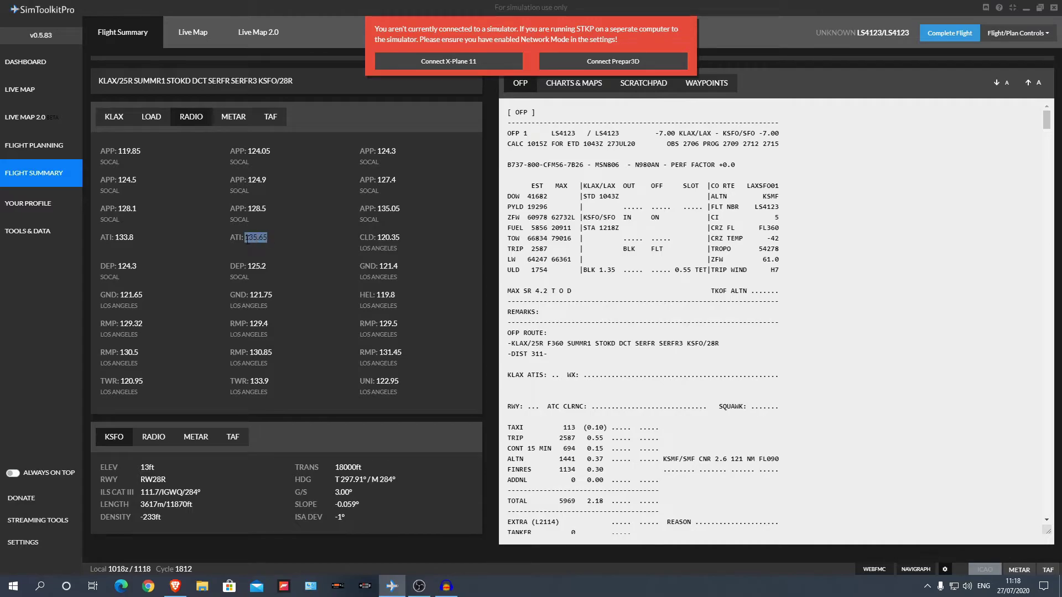
- Read the current METAR and the TAF forecast for the departure airport KLAX
left_click(232, 118)
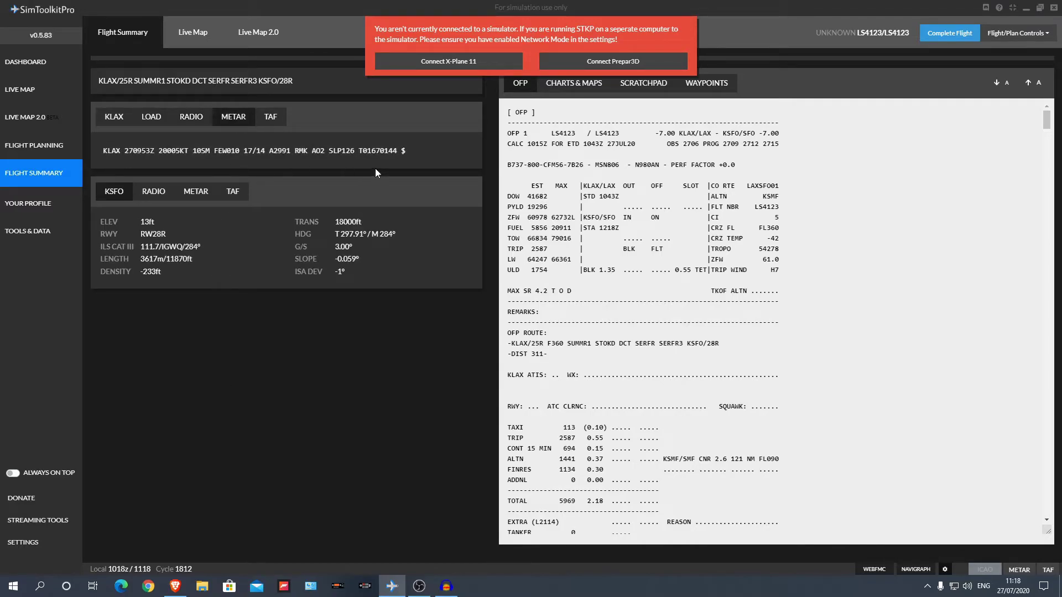
left_click_drag(410, 148, 221, 163)
left_click(262, 127)
left_click(274, 124)
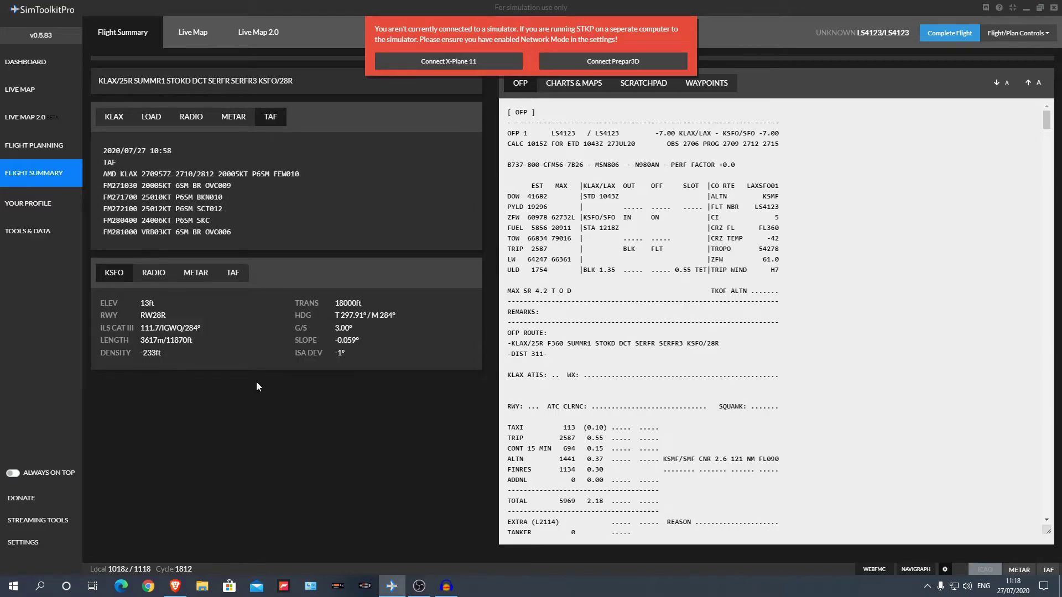
- Check the radio frequencies and TAF information for the arrival airport KSFO
left_click(150, 274)
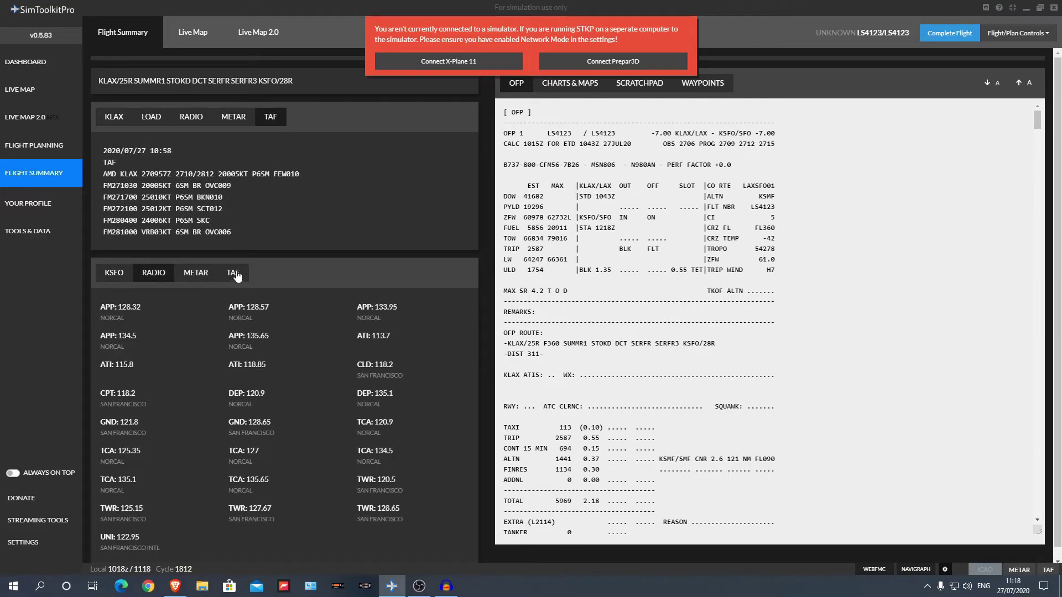
left_click(232, 273)
left_click(153, 273)
scroll(232, 283, "down", 1)
scroll(238, 284, "up", 1)
- Open Live Map 2.0 and locate the start of the planned route near Los Angeles among the worldwide traffic
left_click(43, 125)
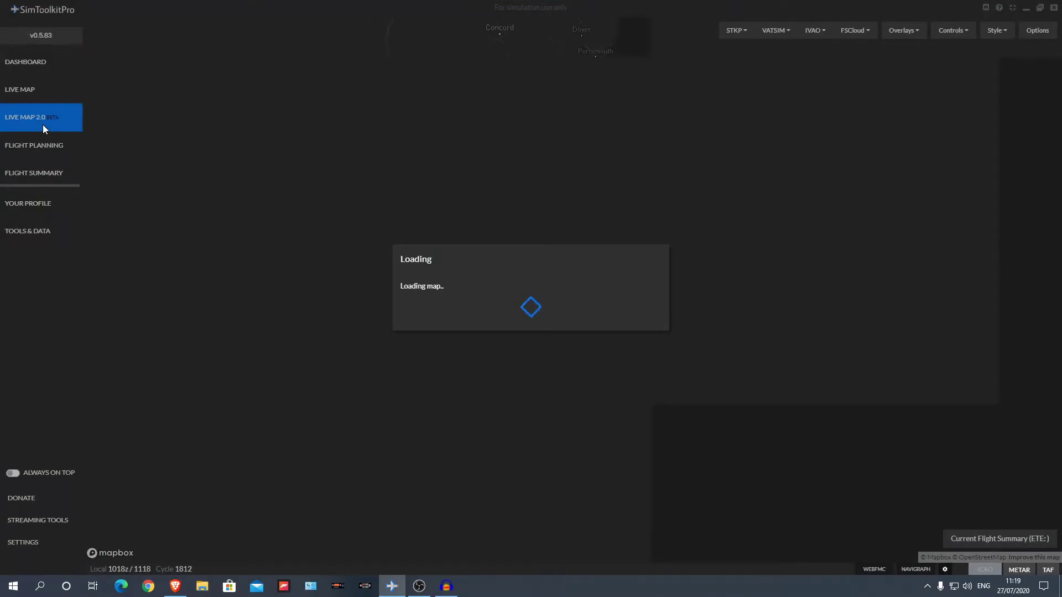
scroll(503, 358, "down", 3)
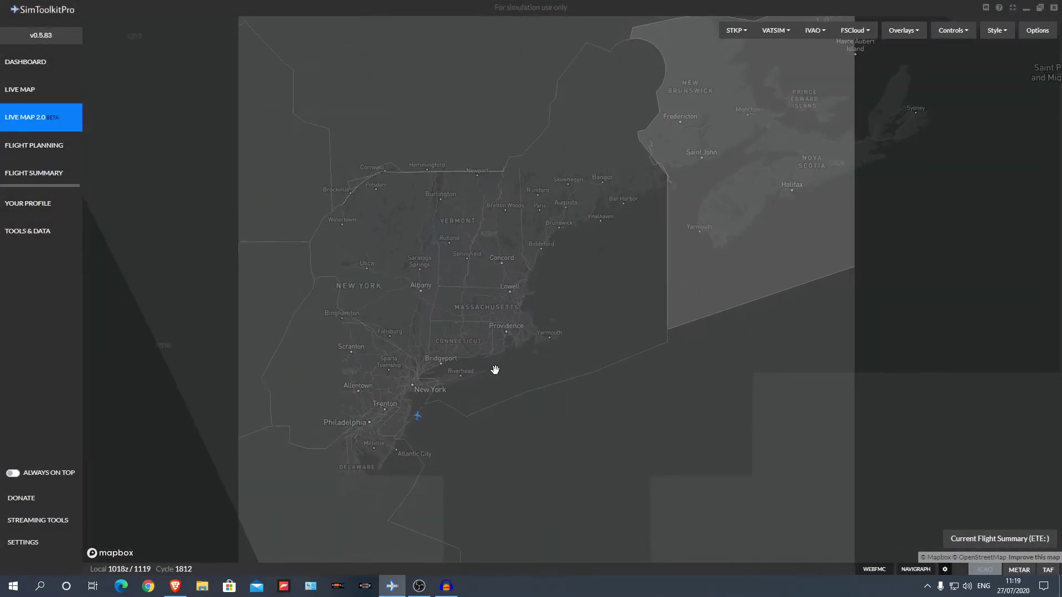
scroll(494, 370, "down", 5)
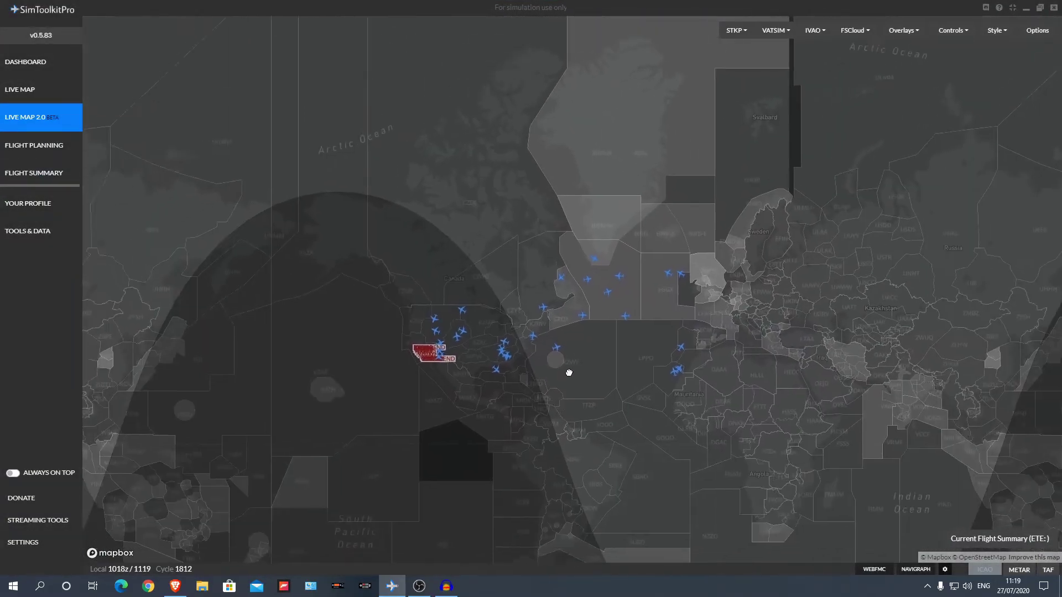
left_click_drag(580, 370, 650, 357)
mouse_move(556, 300)
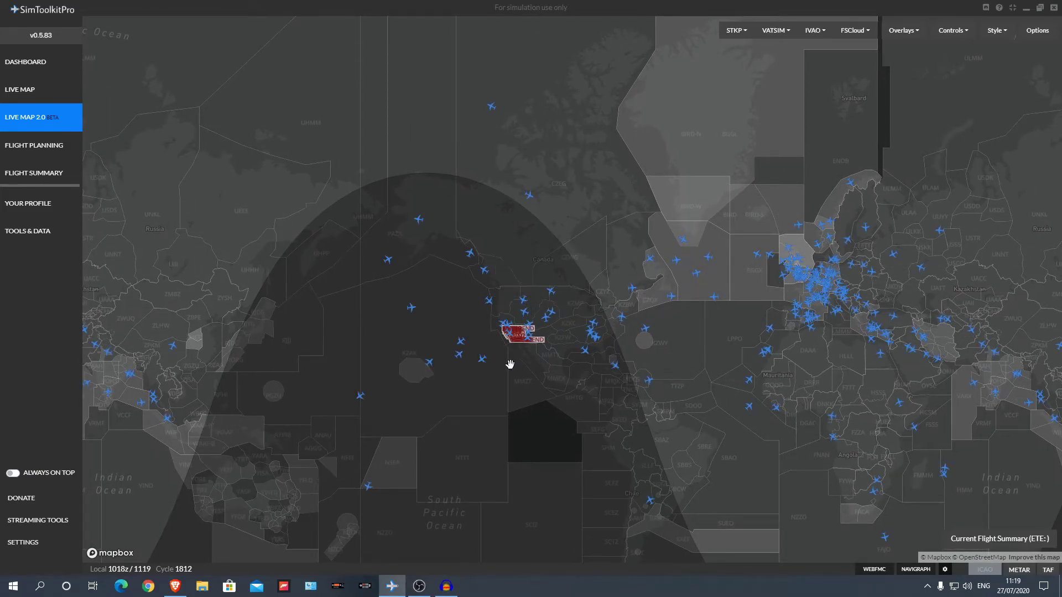
scroll(507, 359, "up", 5)
scroll(505, 345, "up", 5)
scroll(564, 307, "up", 4)
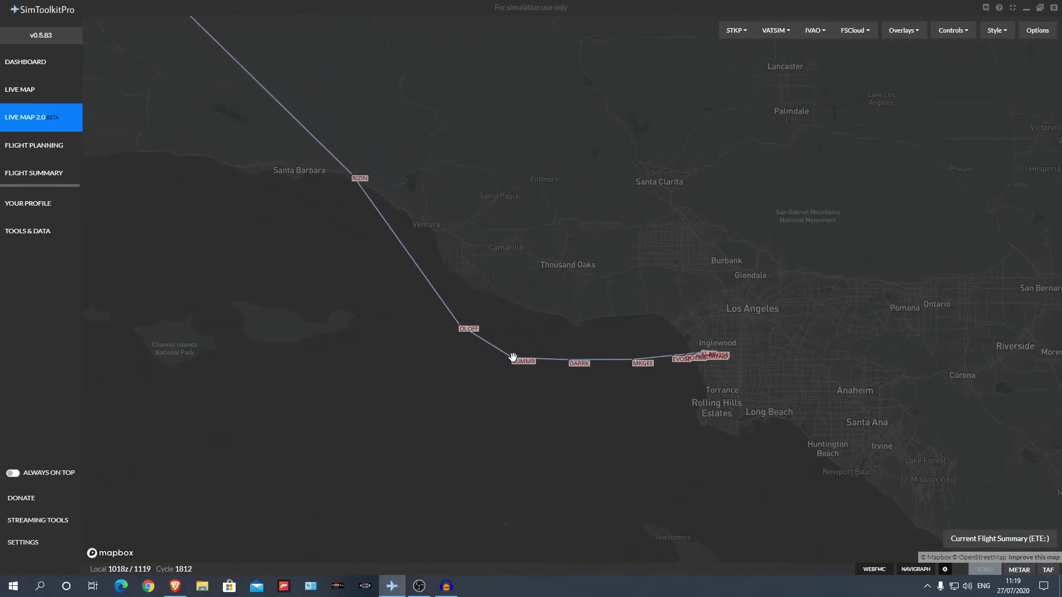
- Follow the planned route on the live map from the SUMMR departure waypoints up the coast to WWAVS
left_click_drag(518, 328, 550, 346)
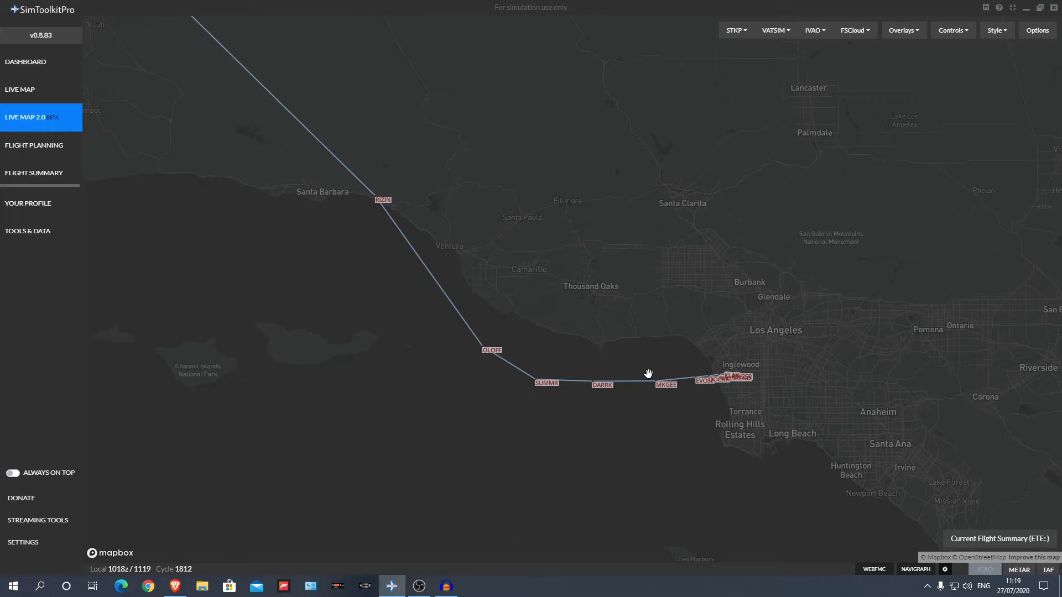
left_click_drag(595, 381, 640, 453)
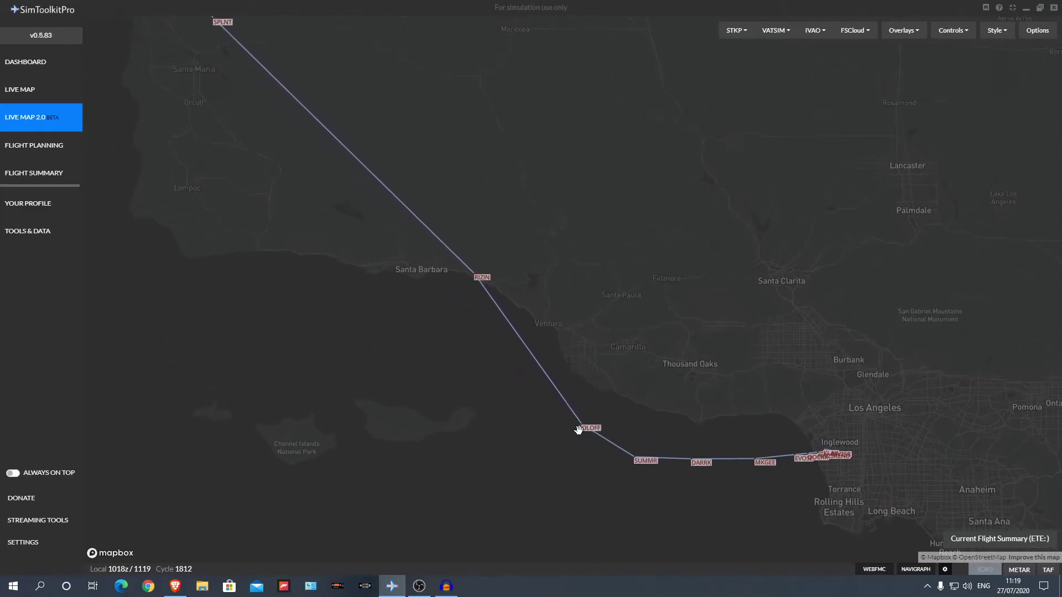
left_click_drag(579, 431, 621, 485)
left_click_drag(529, 344, 699, 441)
left_click_drag(495, 278, 625, 420)
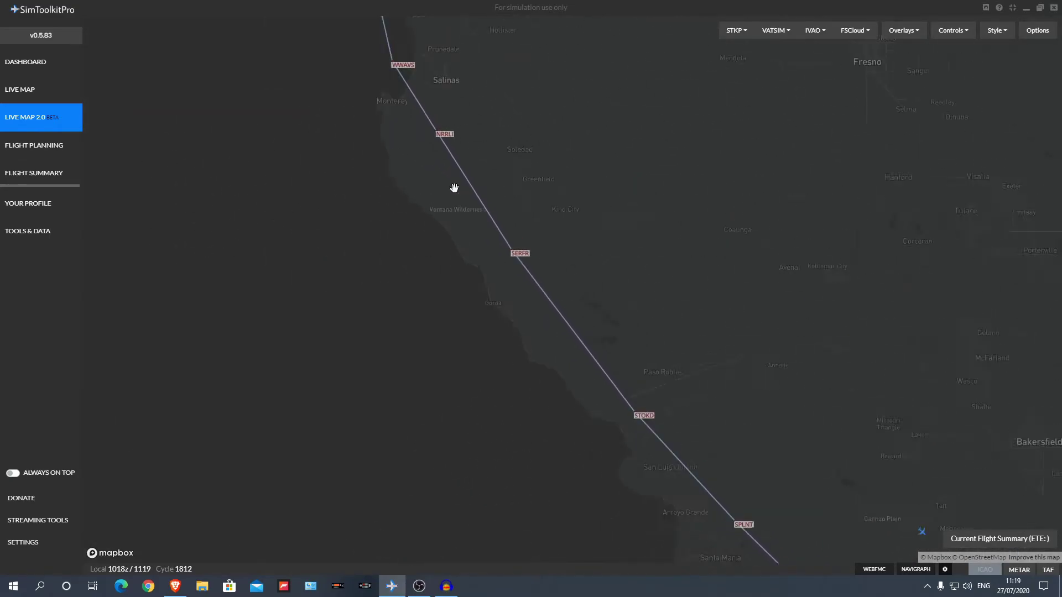
- Inspect the arrival end of the route at KSFO, including runway 28R and the airport's taxiway layout
scroll(493, 348, "down", 5)
scroll(451, 199, "up", 5)
scroll(450, 198, "up", 5)
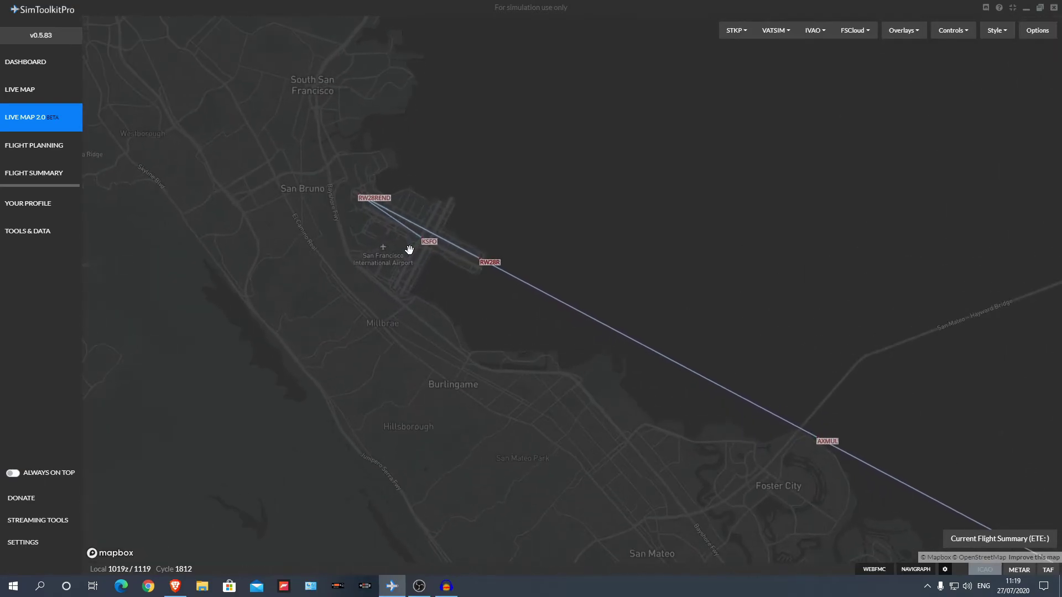
scroll(409, 249, "up", 5)
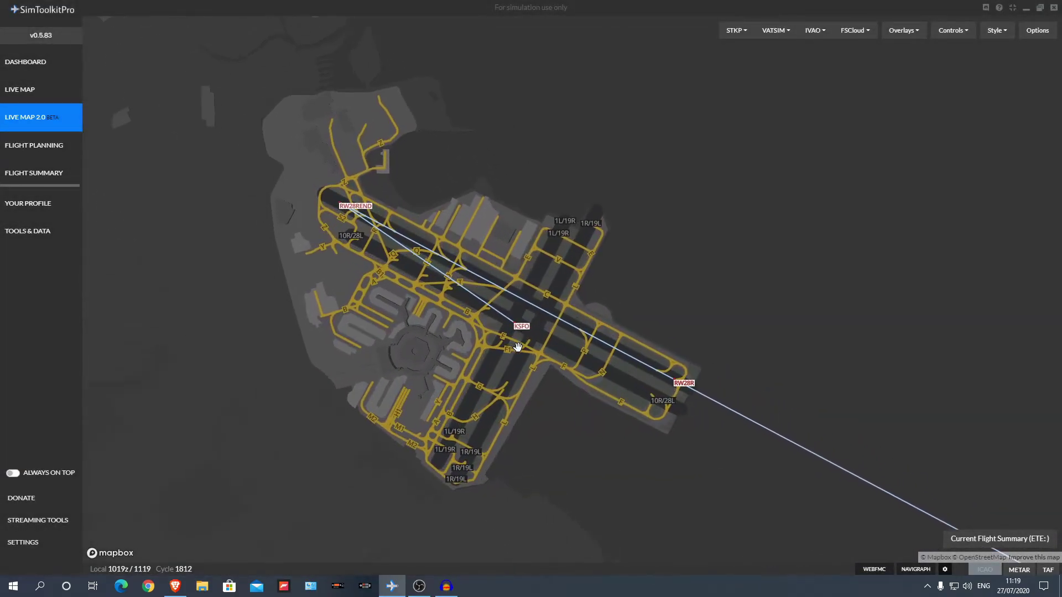
left_click_drag(518, 347, 541, 301)
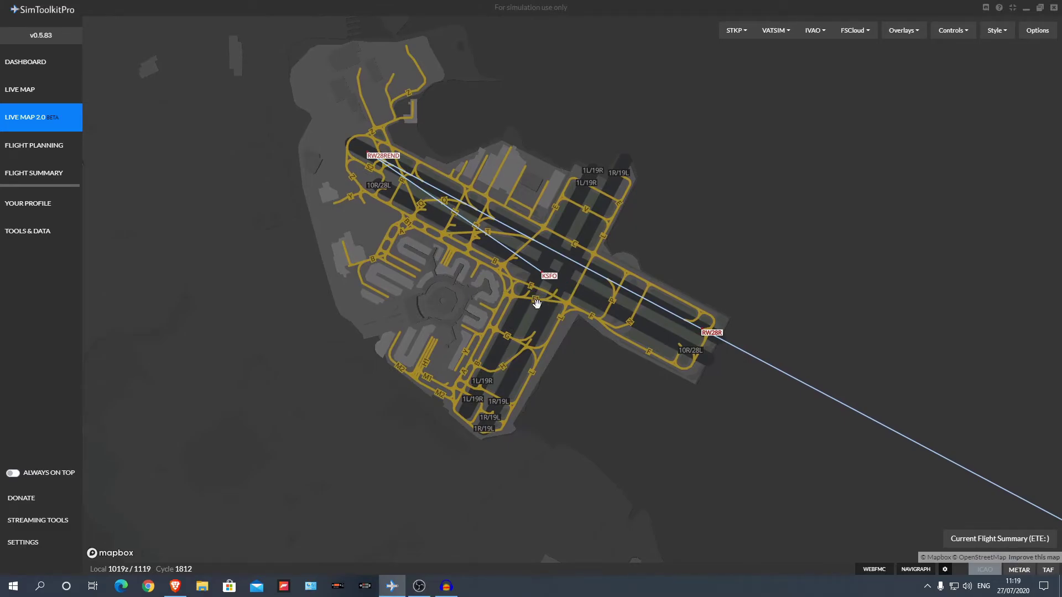
- Trace the route back to its departure and inspect the KLAX taxiway layout around runway 25R
scroll(654, 360, "down", 8)
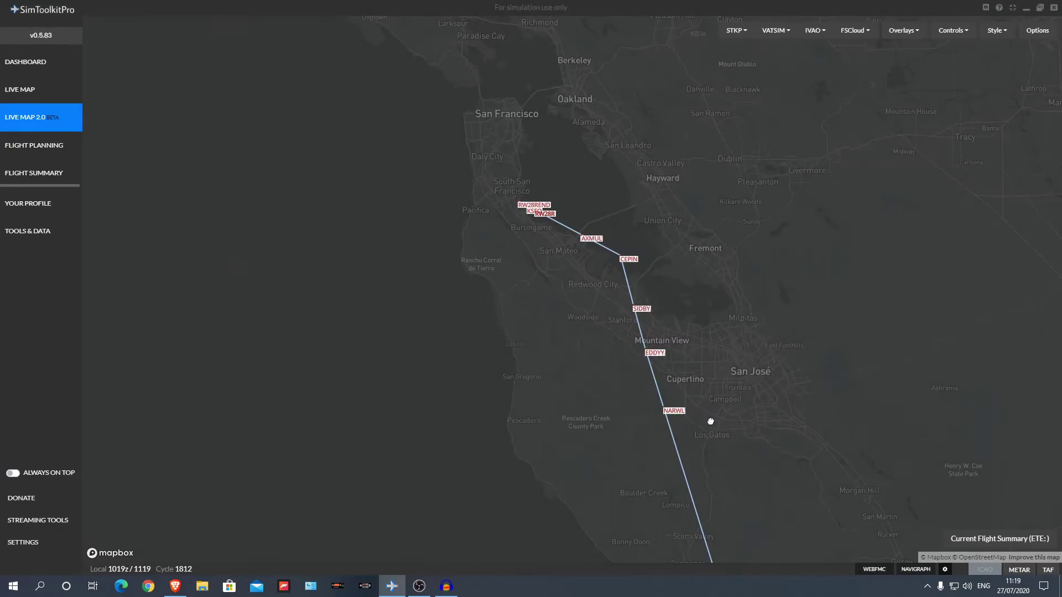
left_click_drag(710, 416, 520, 253)
left_click_drag(614, 524, 539, 329)
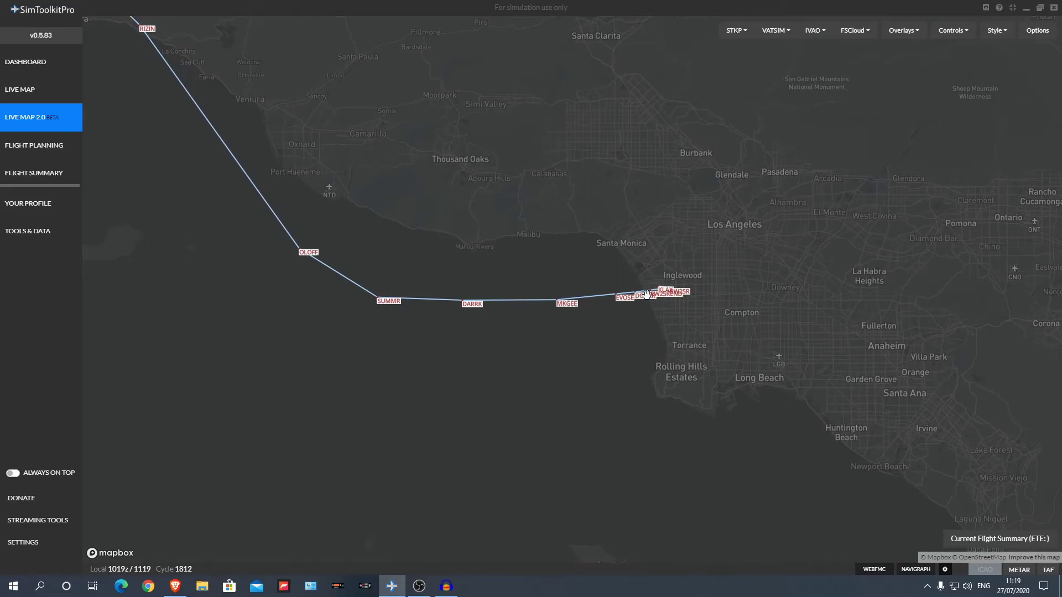
scroll(666, 293, "up", 3)
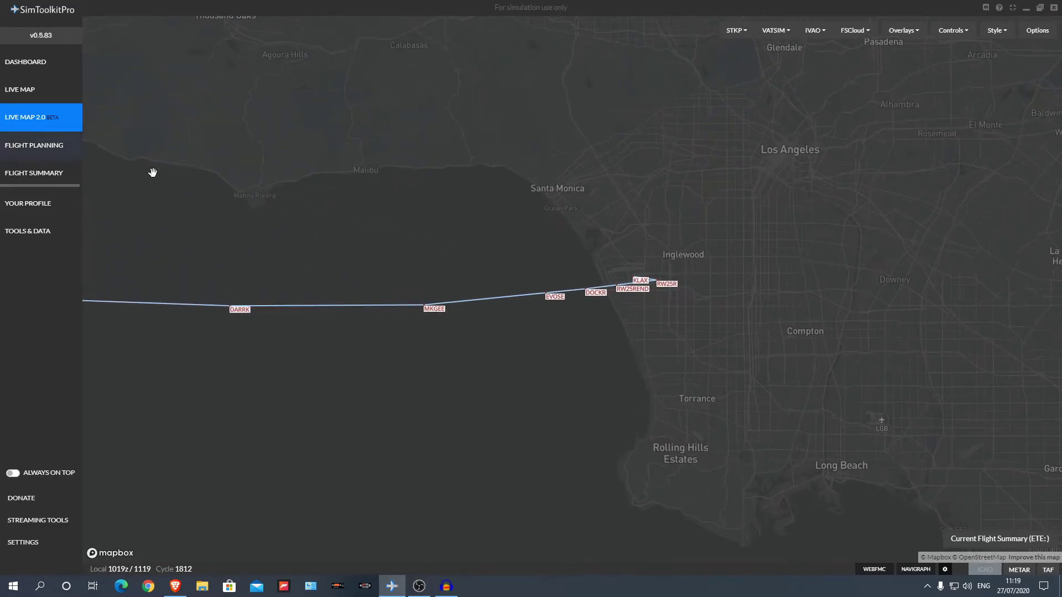
scroll(691, 277, "up", 5)
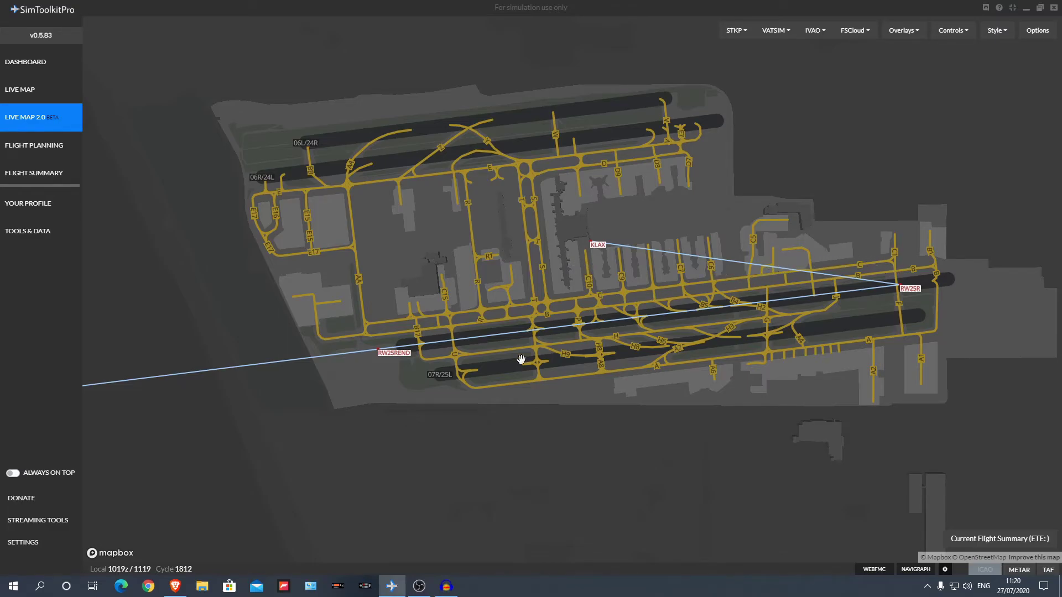
scroll(378, 352, "down", 5)
scroll(378, 352, "down", 3)
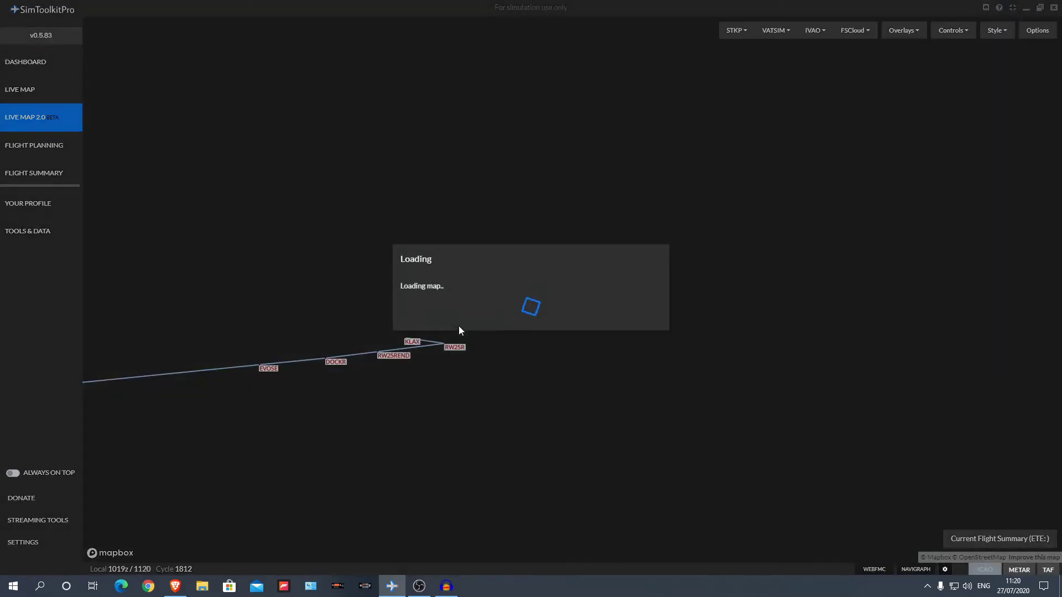
scroll(463, 341, "down", 5)
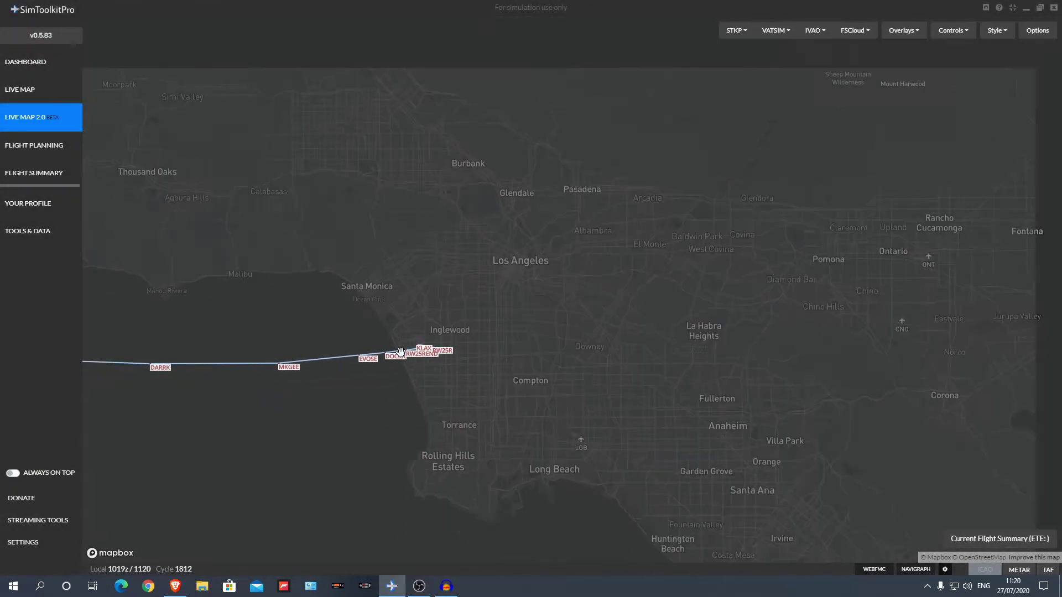
- Look over the streaming overlay options and the profile logbook with its map of flown routes
left_click(38, 520)
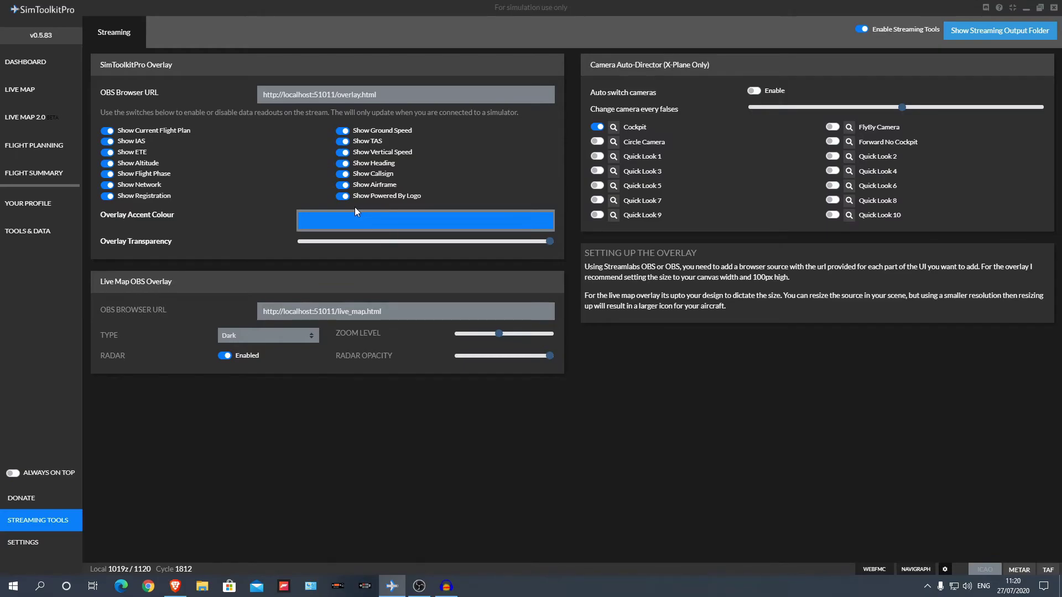
left_click(39, 216)
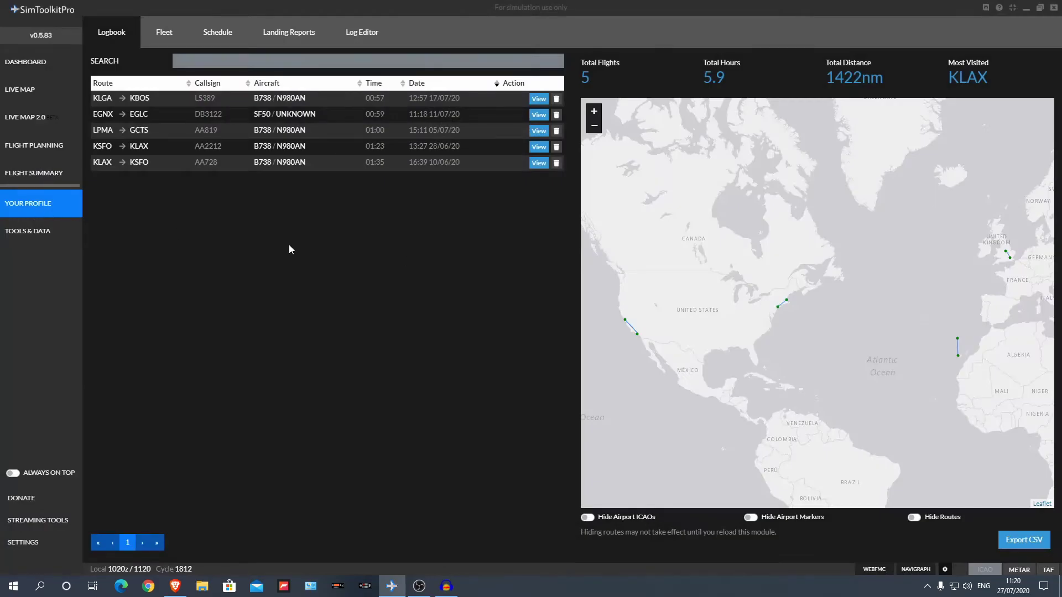
left_click_drag(665, 269, 724, 272)
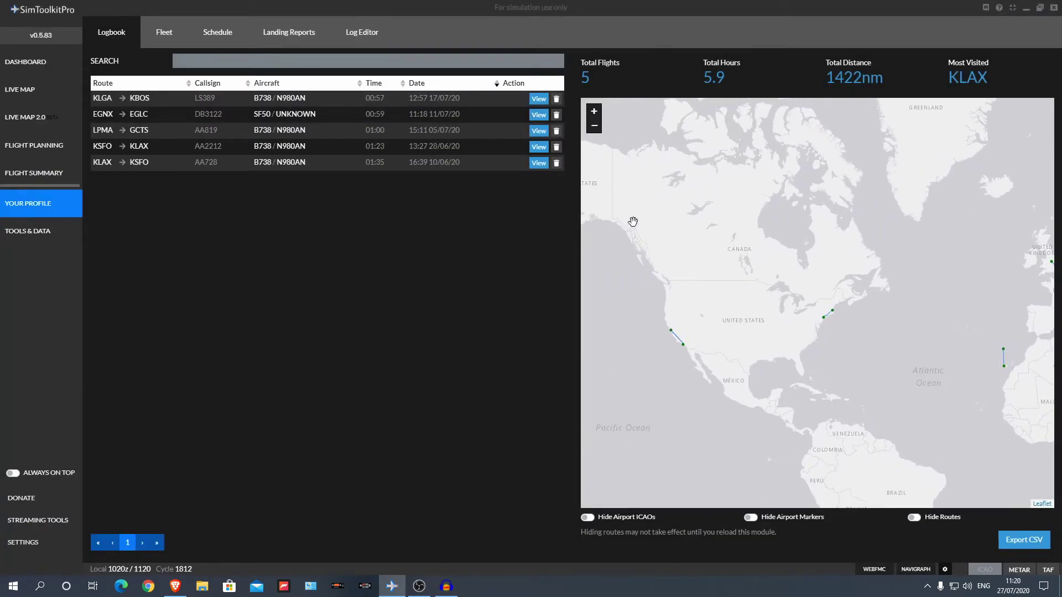
left_click_drag(813, 255, 749, 247)
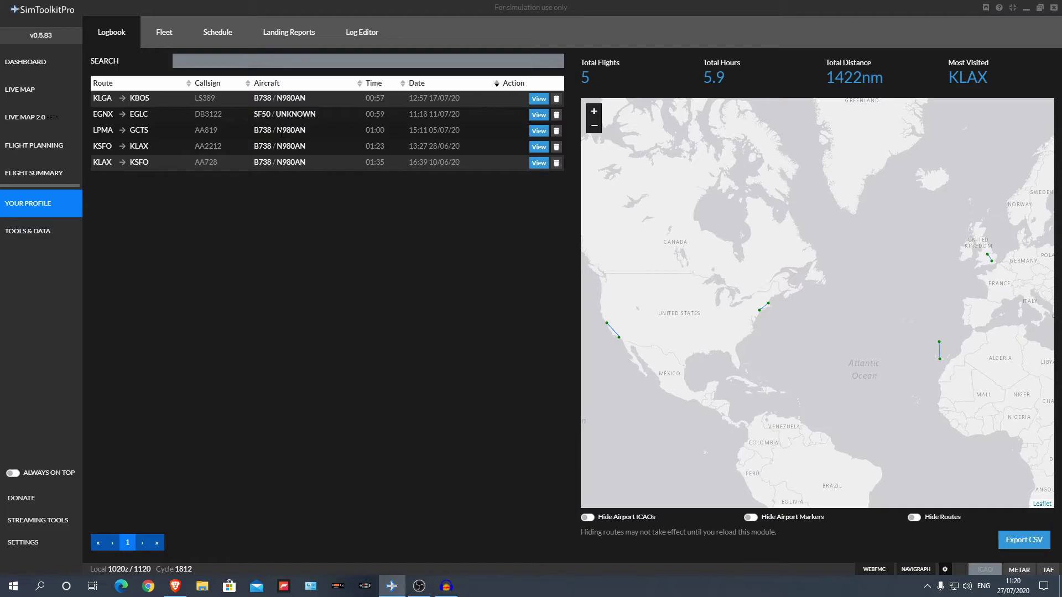
left_click_drag(612, 237, 576, 216)
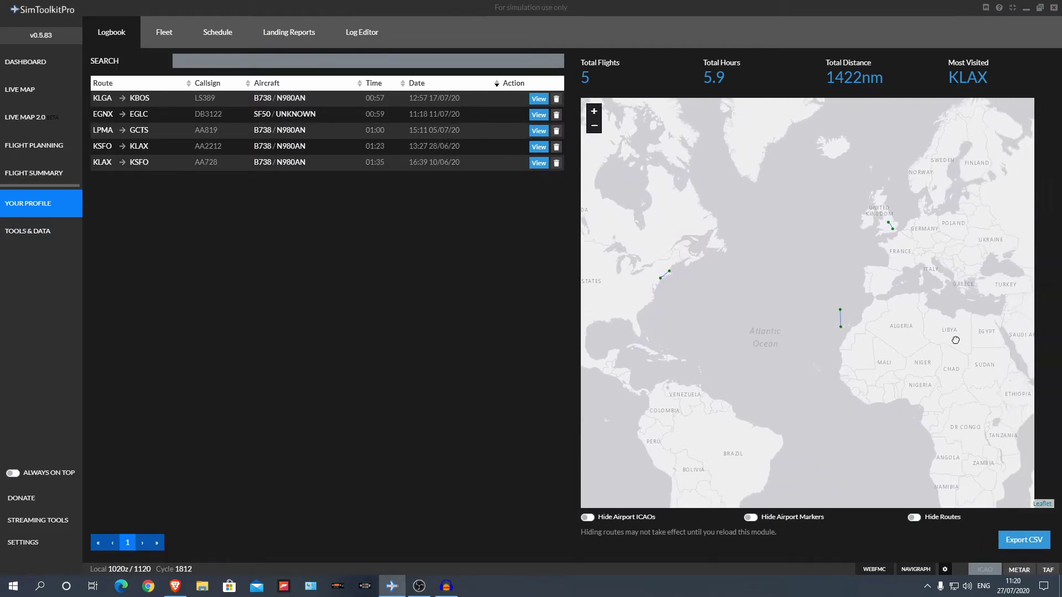
left_click_drag(946, 340, 914, 340)
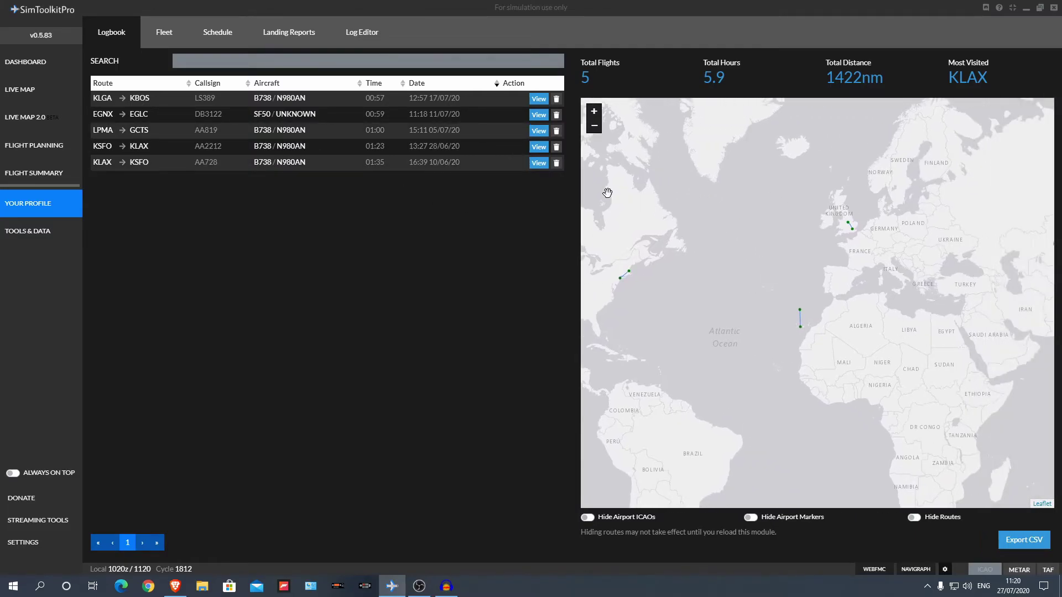
- Open the logged KLAX to KSFO flight's details and read through its archived OFP
left_click(539, 164)
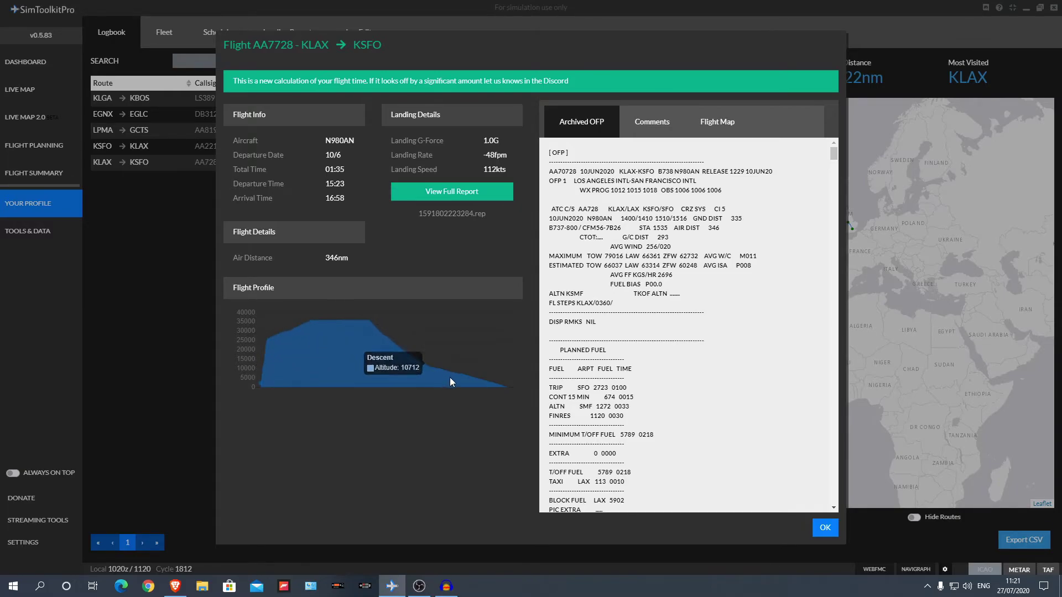
scroll(629, 312, "down", 10)
scroll(647, 275, "up", 10)
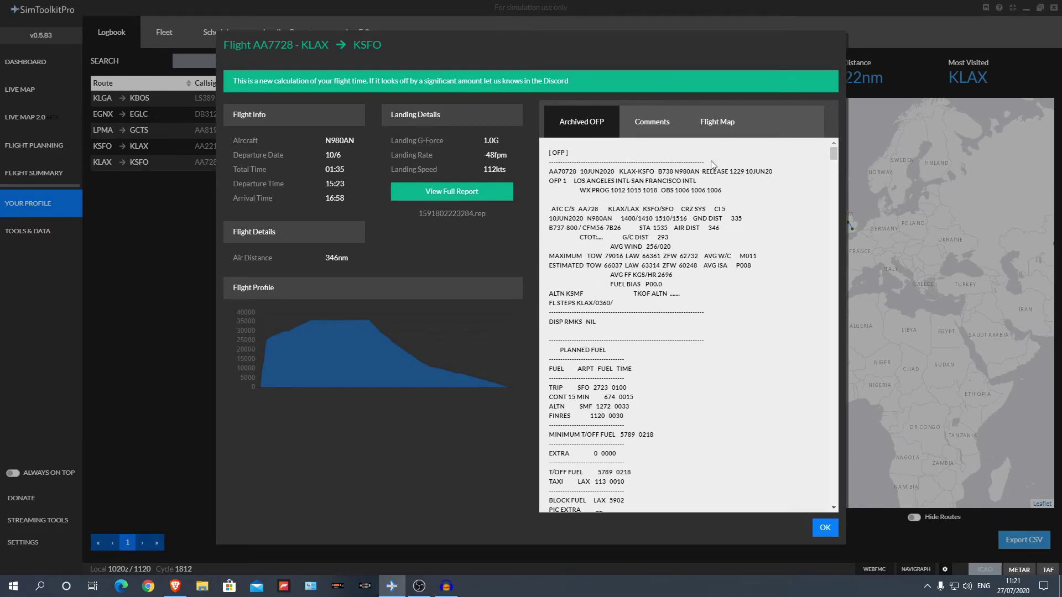
- View the logged KLAX to KSFO flight's recorded track map, then open its full landing report
left_click(712, 122)
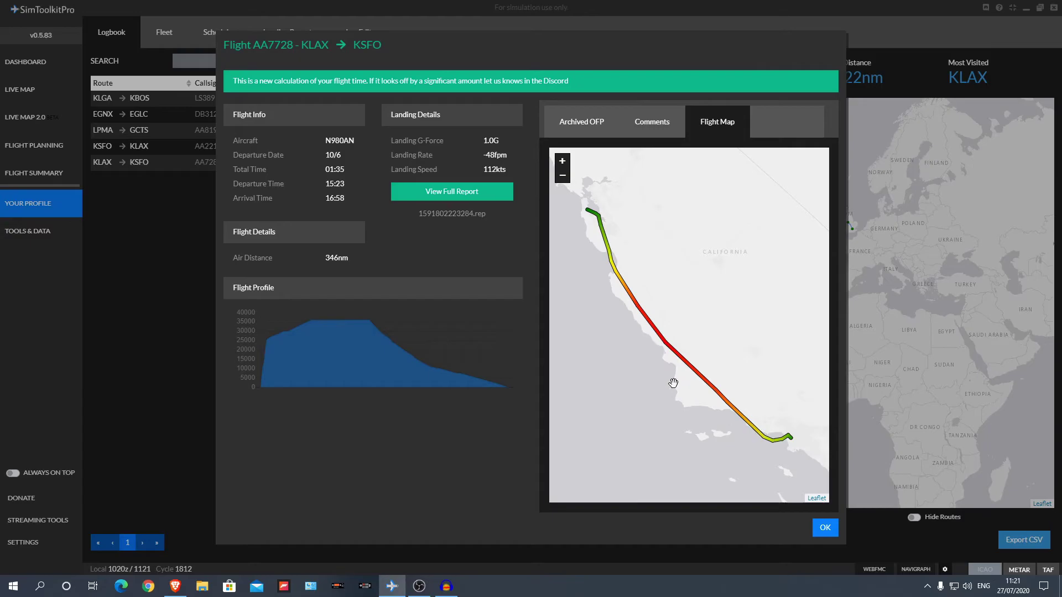
left_click(583, 122)
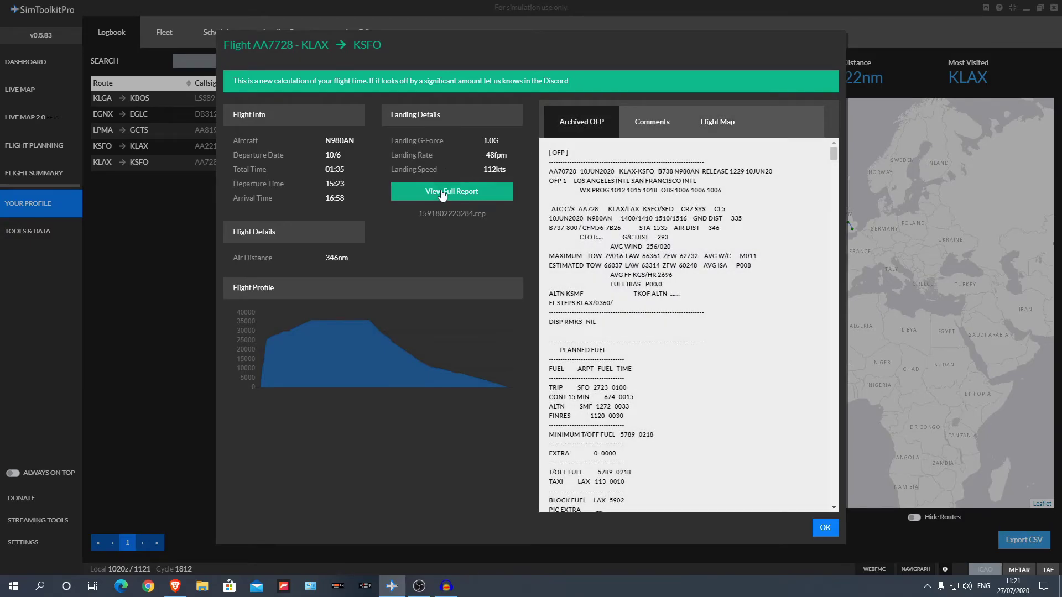
left_click(443, 192)
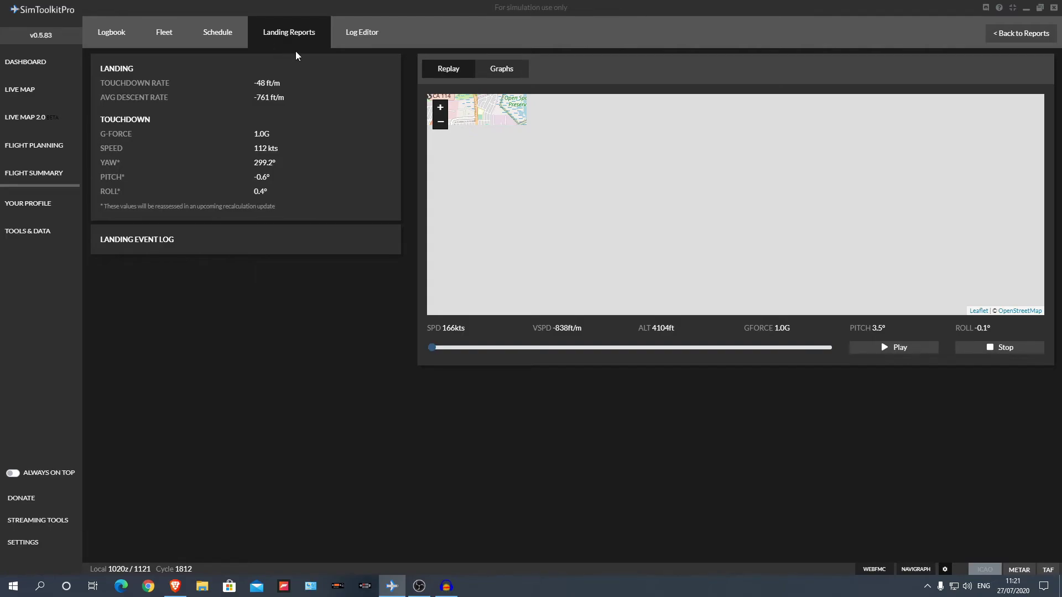
- Look over the list of landing reports and their landing rates, then view the scheduled flights
left_click(288, 33)
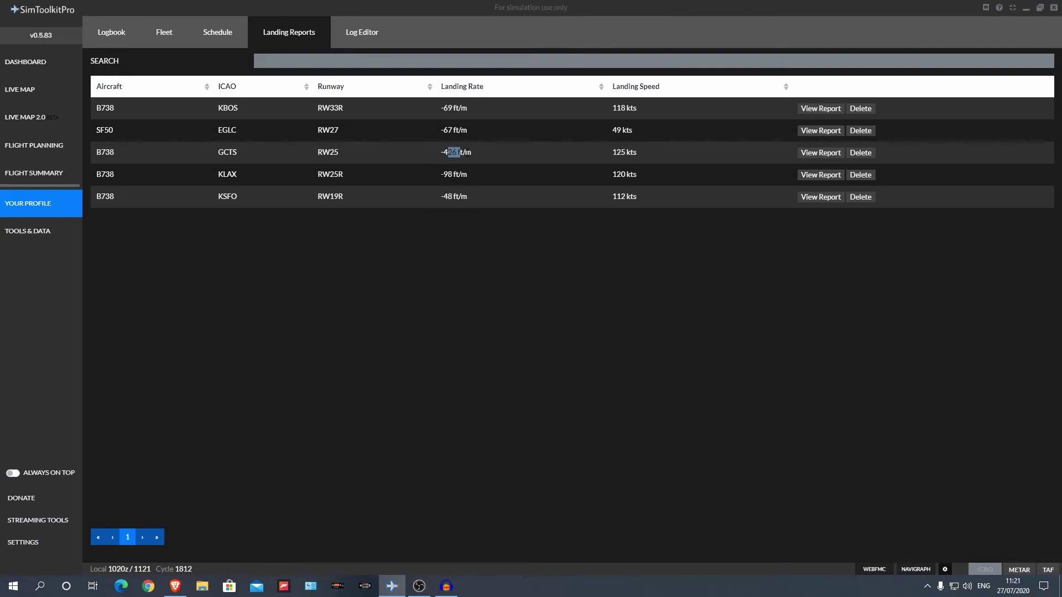
left_click(500, 201)
left_click(219, 36)
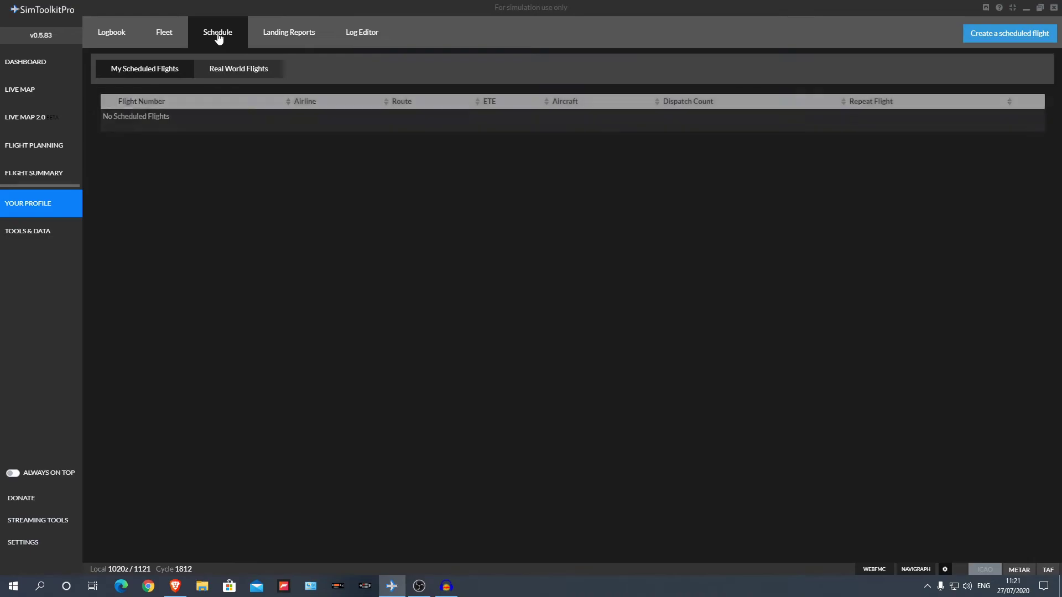
- Look over the fleet's aircraft cards, including the easyJet B744
left_click(161, 32)
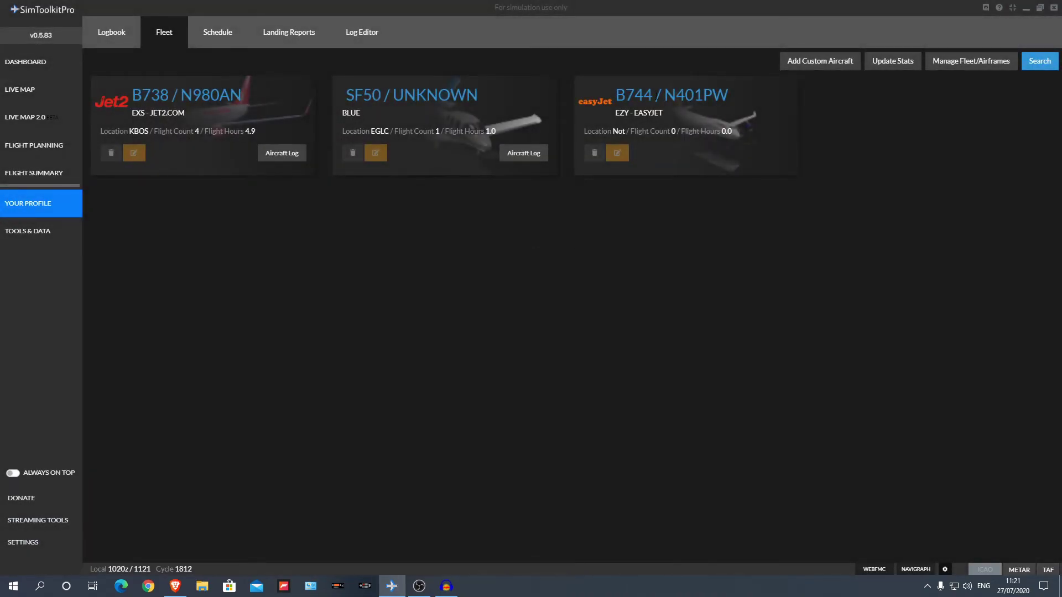
left_click_drag(620, 108, 693, 111)
left_click(693, 112)
left_click_drag(694, 95, 729, 95)
left_click(661, 223)
- Return to the logbook and inspect the EGNX to EGLC route on the map of flown routes
left_click(111, 34)
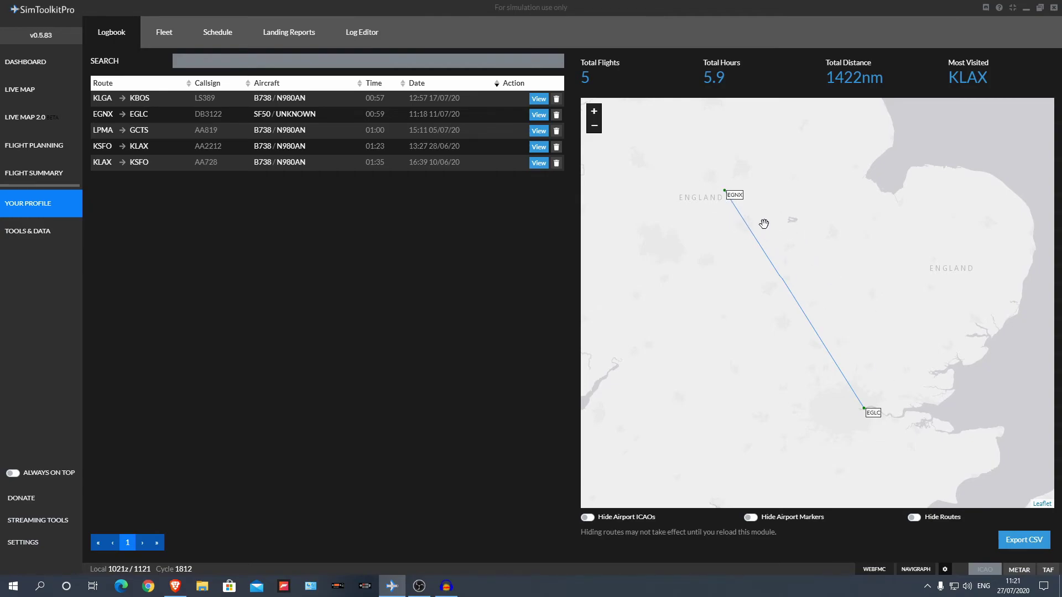
scroll(772, 223, "up", 1)
left_click_drag(824, 310, 763, 268)
scroll(764, 268, "down", 1)
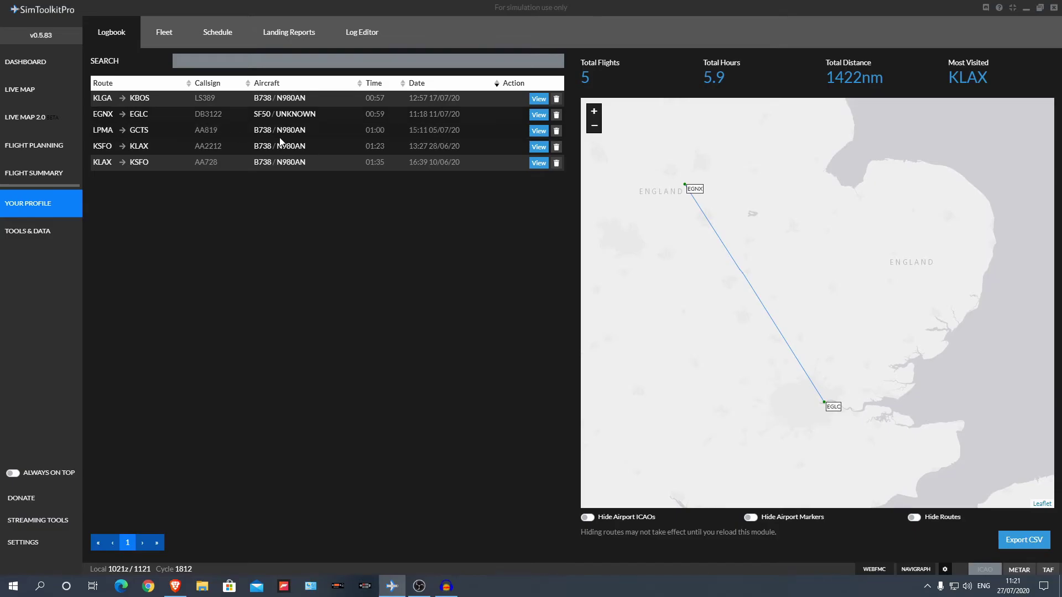
- Open the logged EGNX to EGLC flight's details and trace its recorded track to the approach into London City
left_click(539, 115)
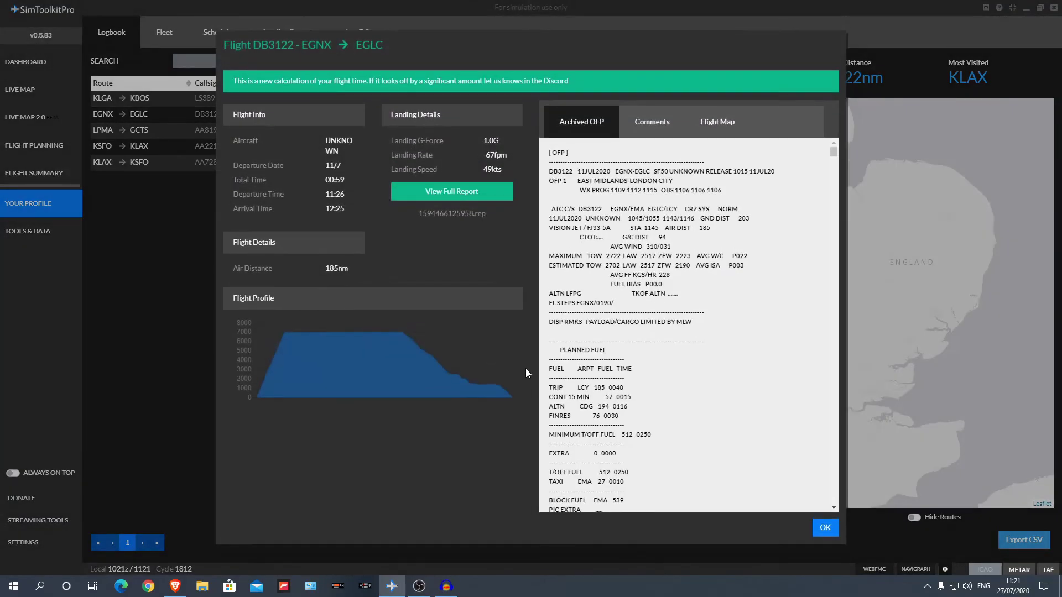
left_click(714, 126)
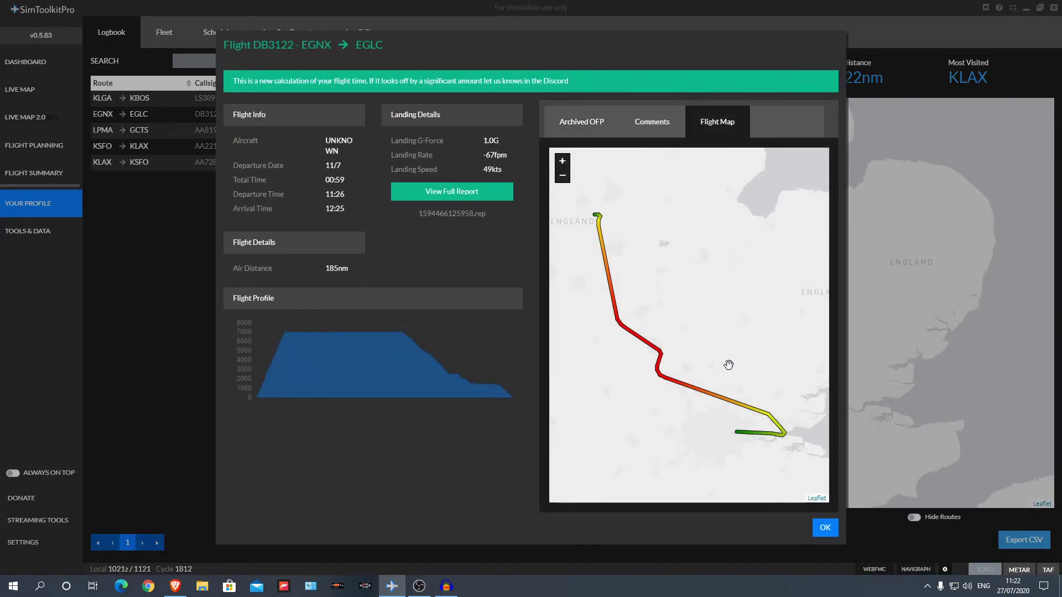
left_click_drag(765, 428, 738, 420)
scroll(658, 422, "up", 1)
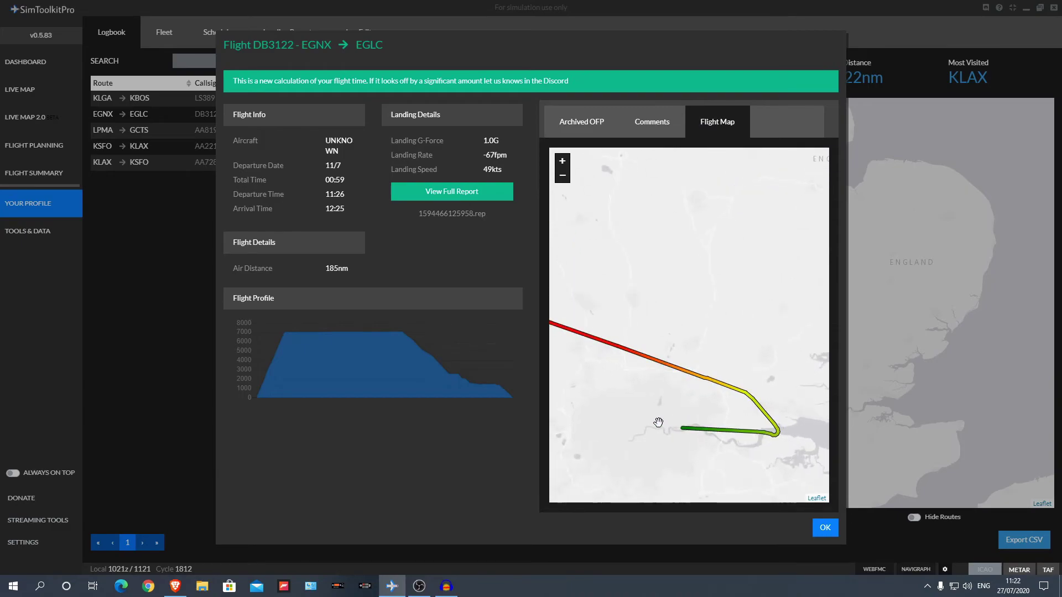
scroll(700, 417, "down", 1)
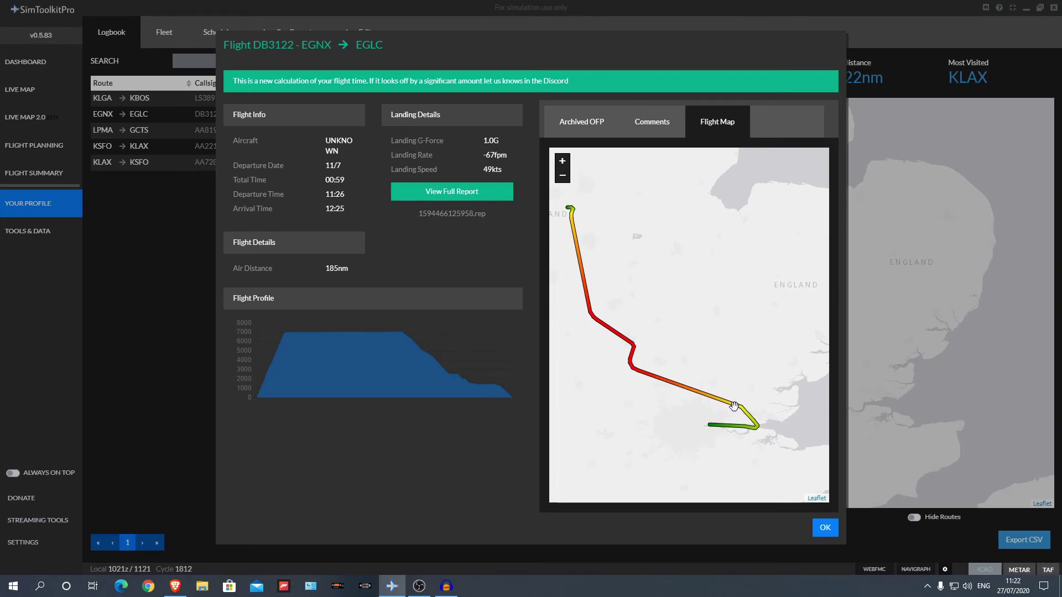
scroll(758, 419, "up", 2)
left_click_drag(762, 441, 817, 389)
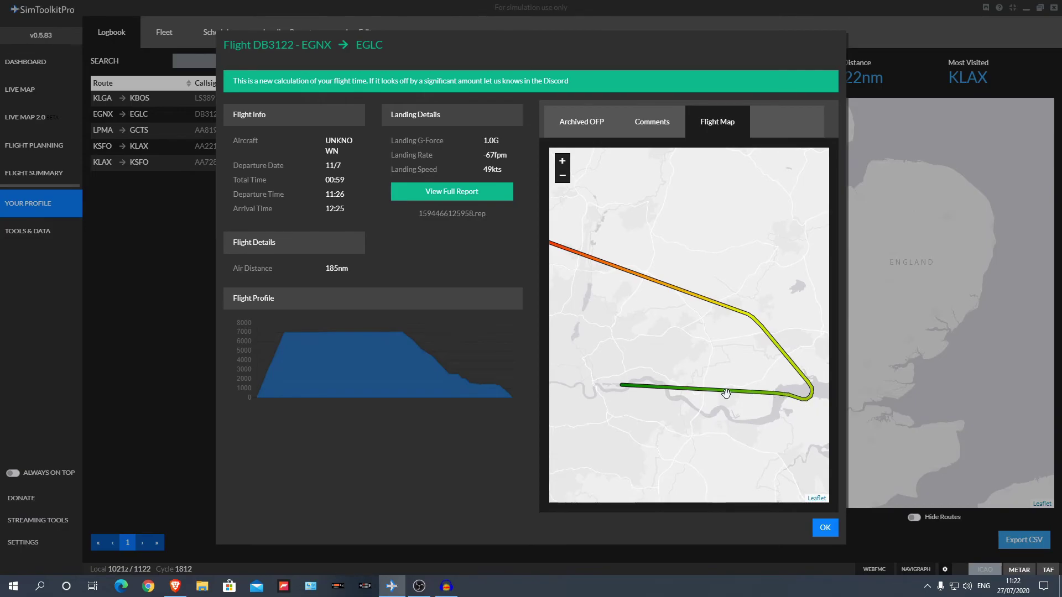
scroll(636, 387, "up", 2)
scroll(807, 372, "down", 1)
scroll(625, 360, "down", 4)
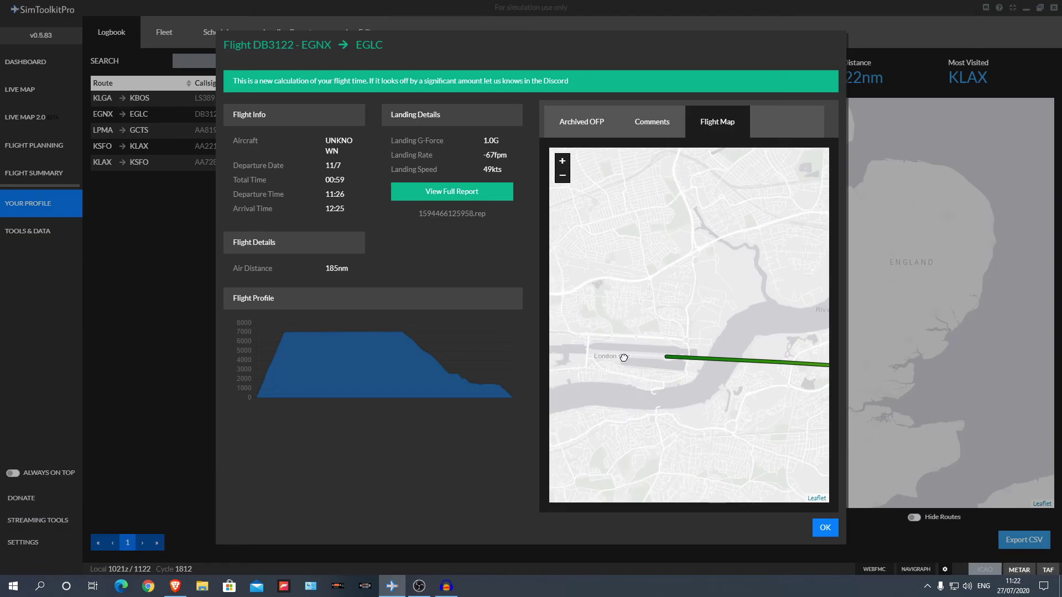
- Close the EGNX to EGLC flight's details and open the flight planner
left_click(825, 528)
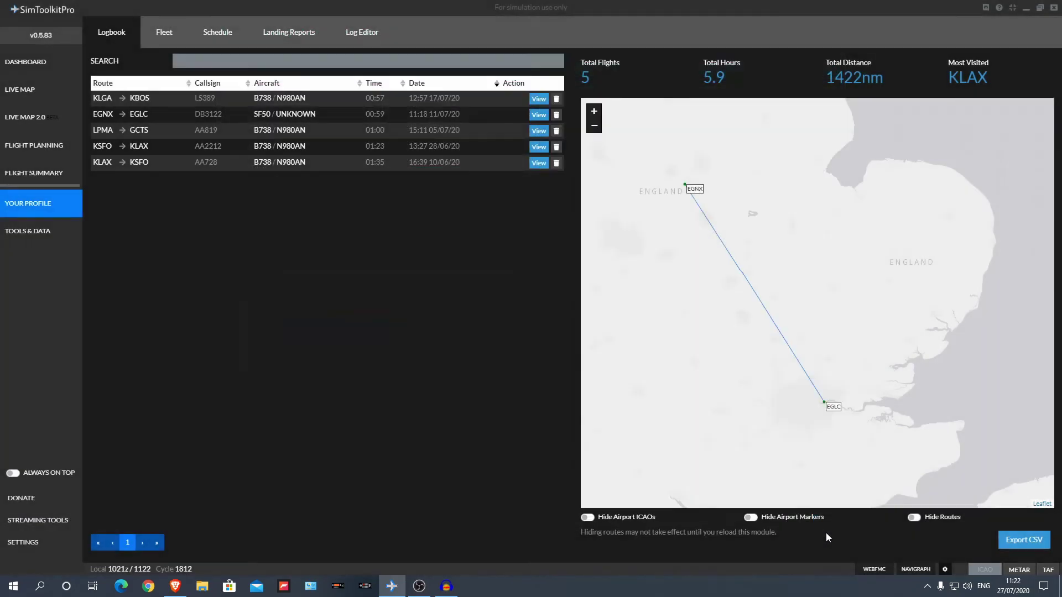
left_click(67, 150)
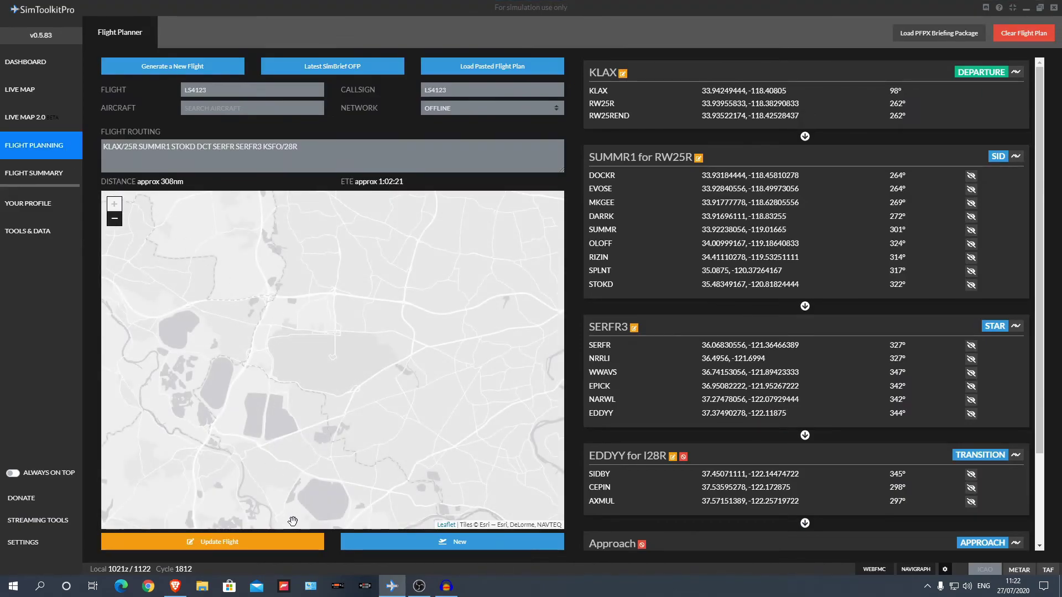